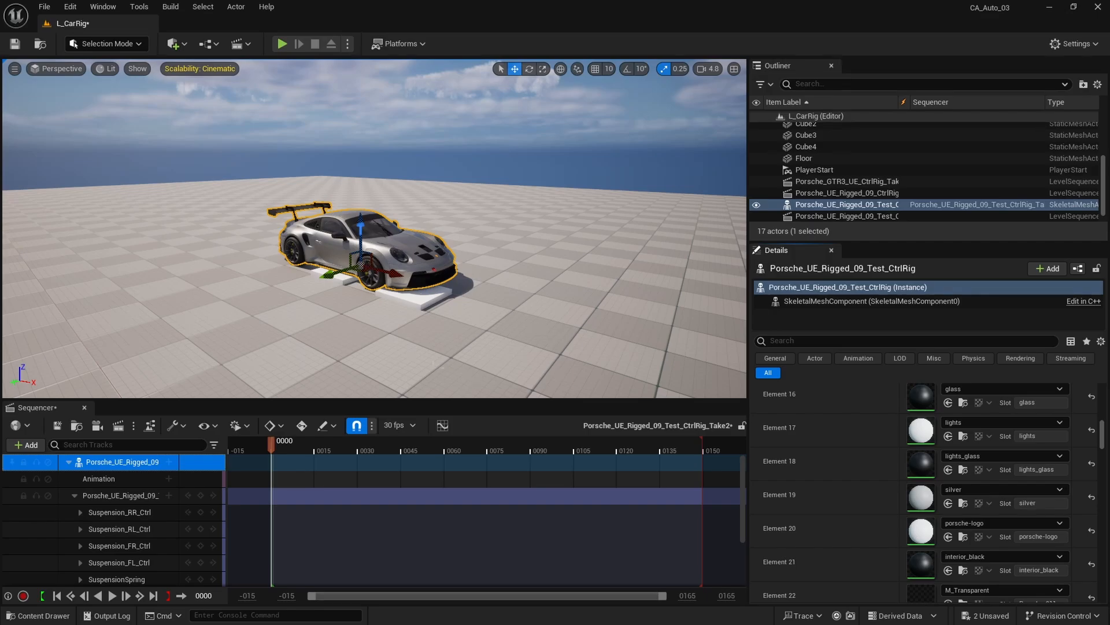
Add a Camera Rig Rail actor to the level near the car.
key("d")
right_click_drag(374, 249, 445, 278)
key("a")
key("d")
right_click_drag(529, 229, 533, 226)
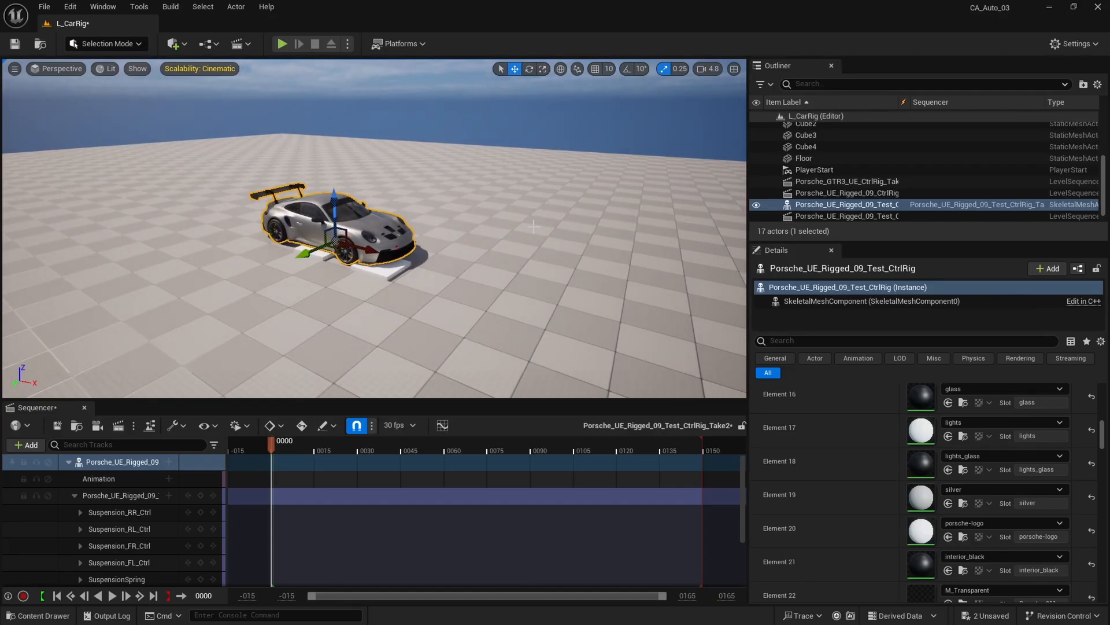
left_click(183, 43)
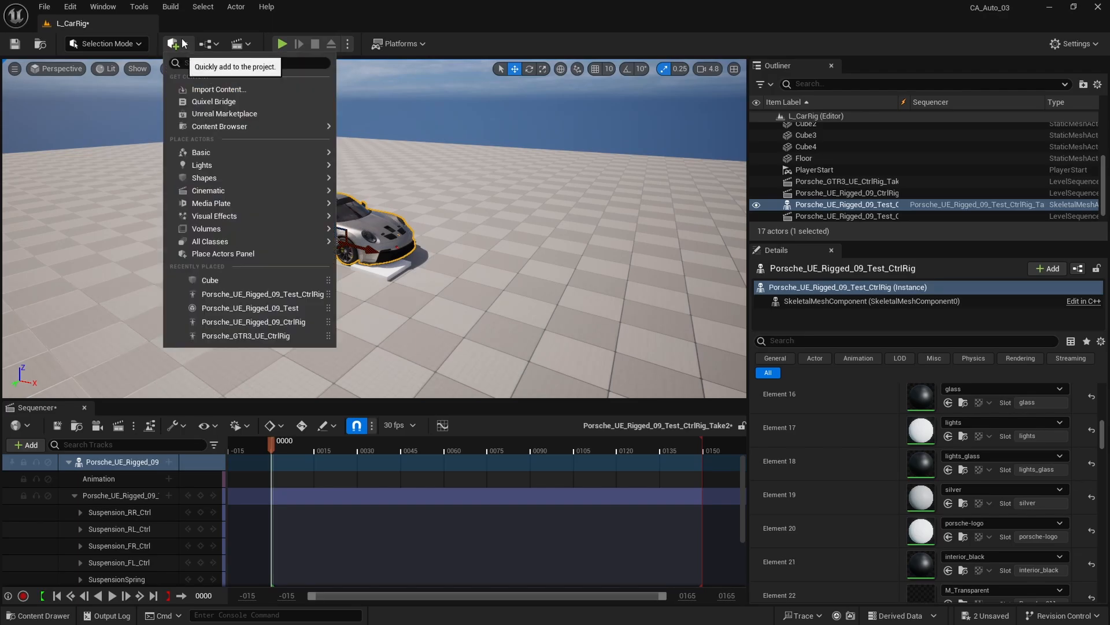
mouse_move(256, 190)
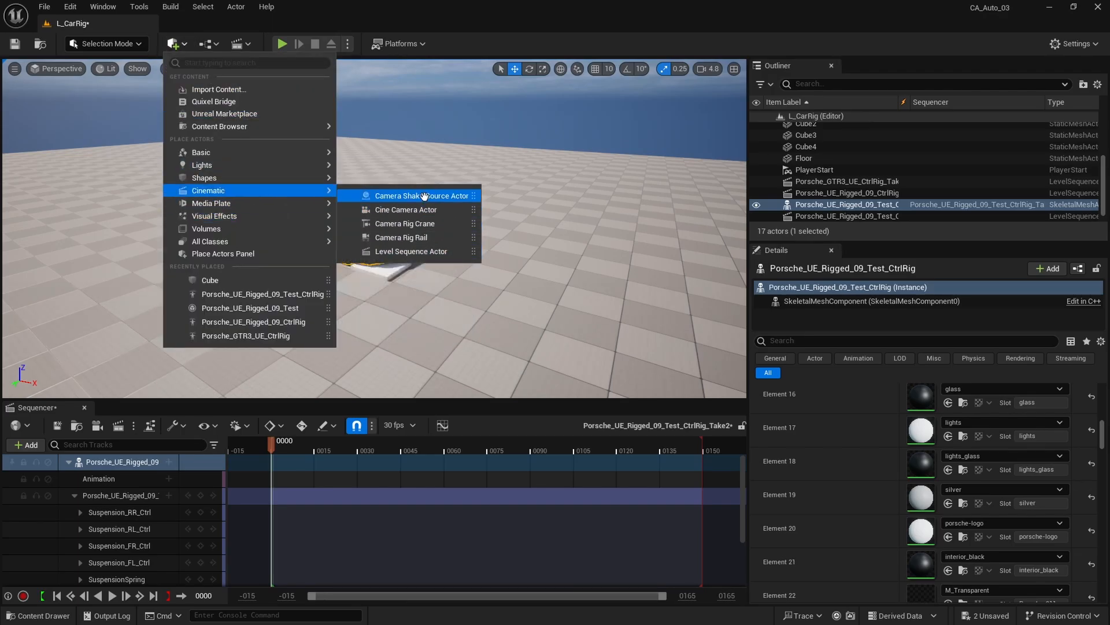
mouse_move(426, 238)
left_mouse_down()
mouse_move(457, 239)
mouse_move(437, 243)
left_mouse_up()
Move the new camera rail across the floor to a spot beside the car.
key("d")
right_click_drag(419, 205, 376, 204)
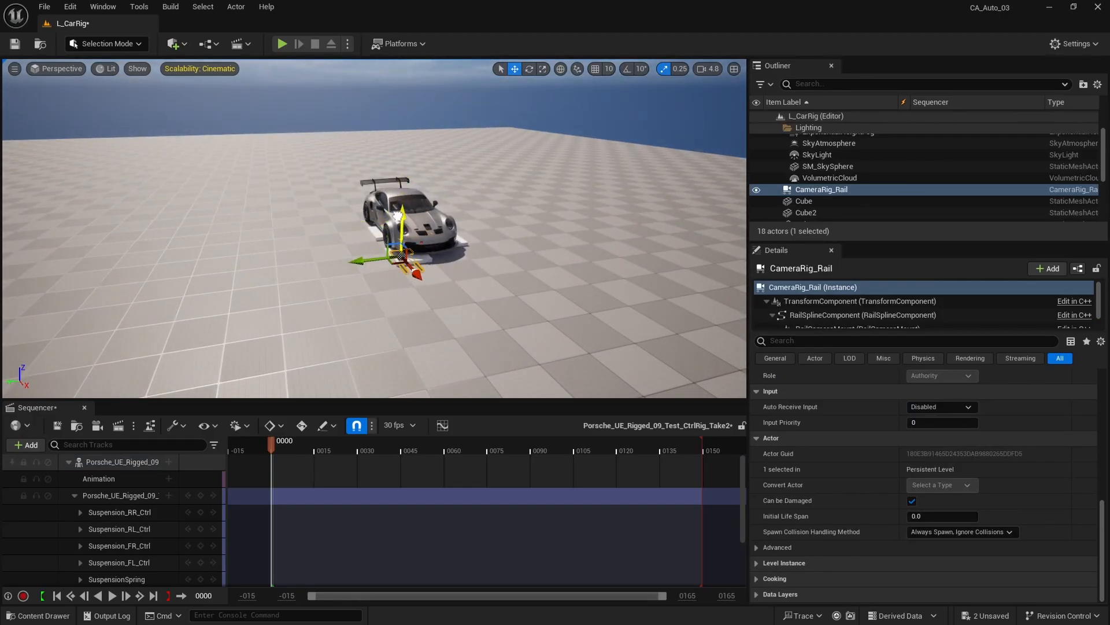
left_click_drag(370, 257, 323, 265)
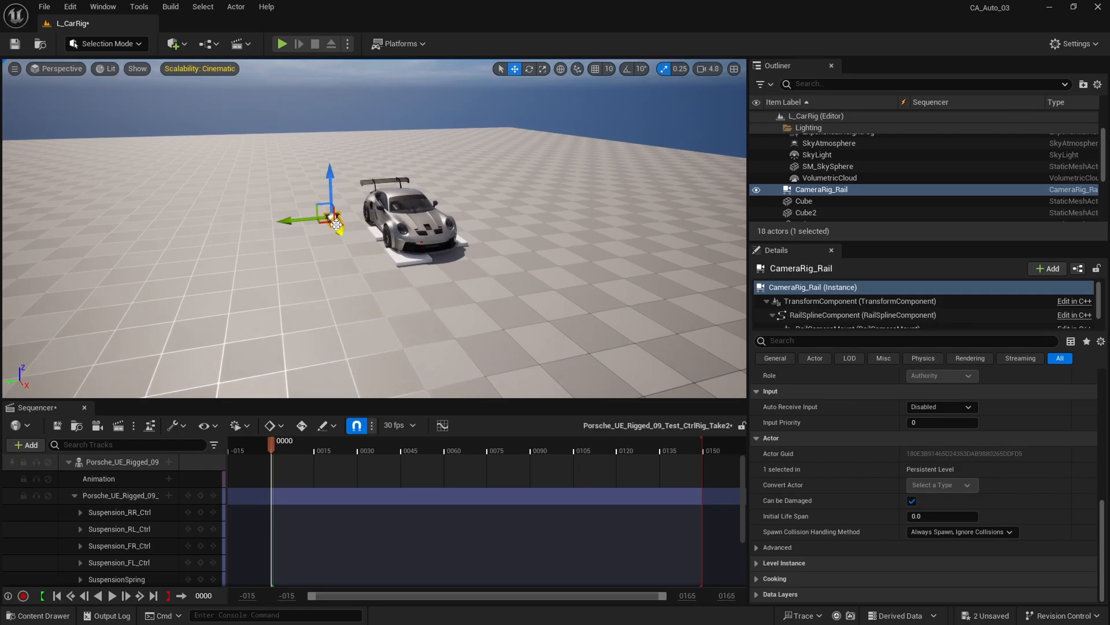
Select the rail's end spline point and extend it with duplicated points into a long track running forward past the car.
left_click(336, 224)
left_click(341, 229)
key("a")
right_click_drag(340, 217, 451, 216)
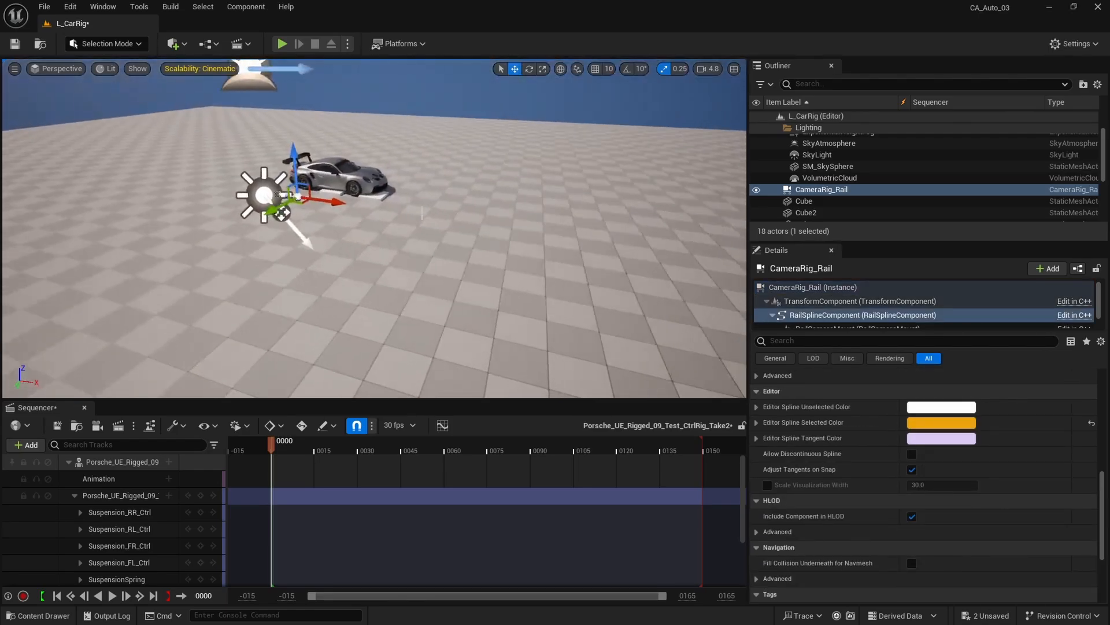
left_click_drag(461, 220, 728, 253, "alt")
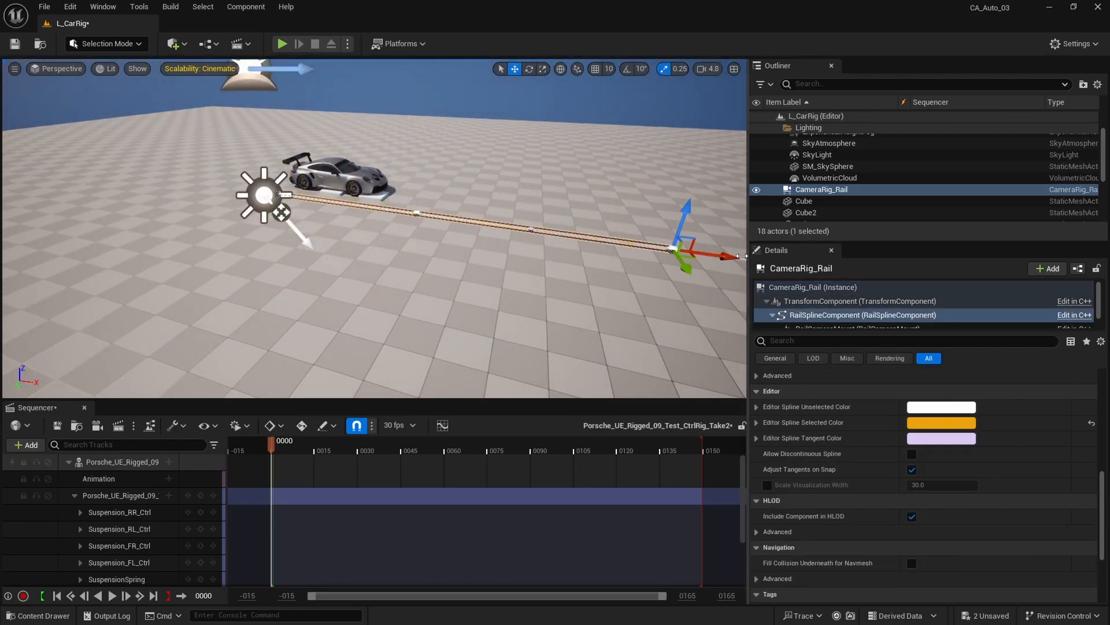
Bend the far part of the rail into a sweeping curve and delete one surplus spline point there.
right_click_drag(512, 240, 582, 240)
left_click_drag(450, 215, 637, 155)
right_click_drag(668, 225, 746, 225)
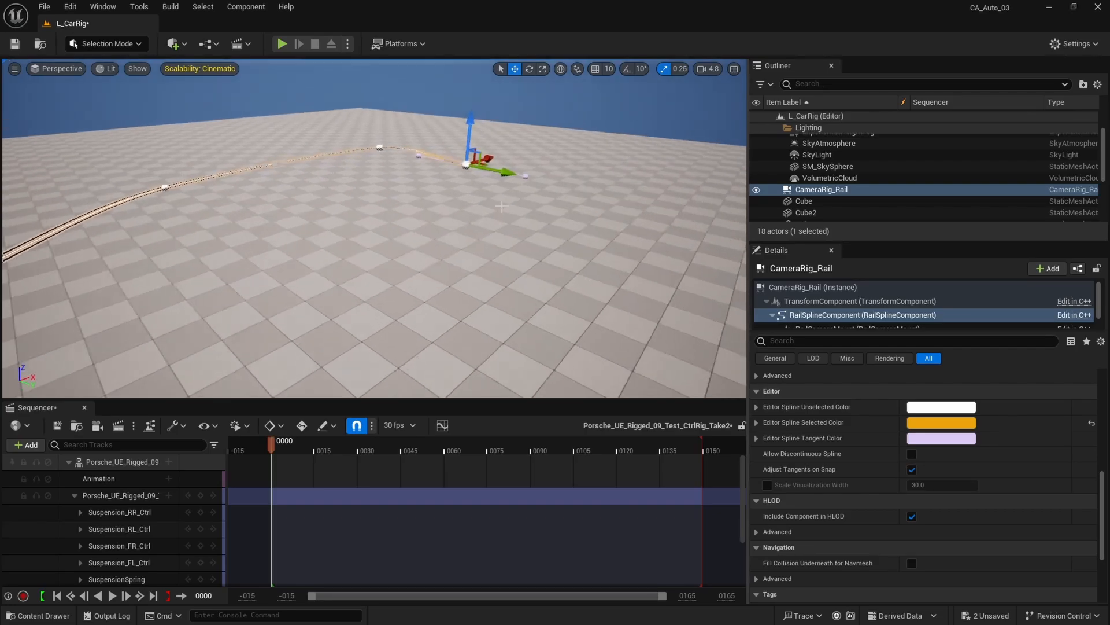
right_click_drag(606, 219, 572, 221)
left_click(467, 171)
key("Delete")
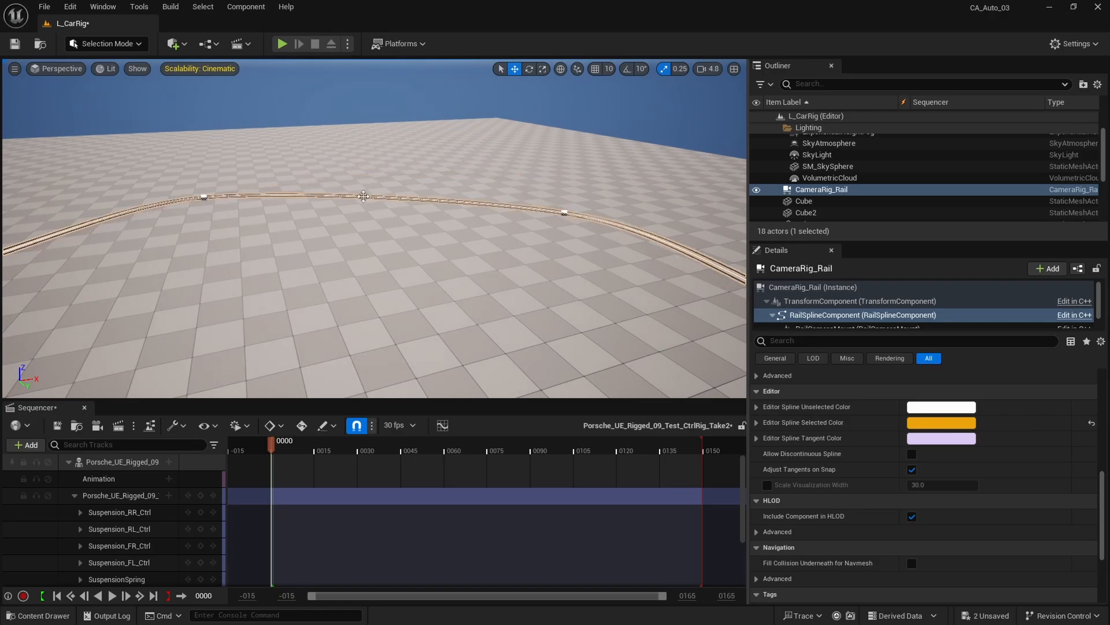
Move the rail's first spline point far behind the car so the track starts well back from the white plates.
right_click_drag(468, 172, 335, 188)
left_click(348, 191)
key("w")
scroll(349, 191, "up", 3)
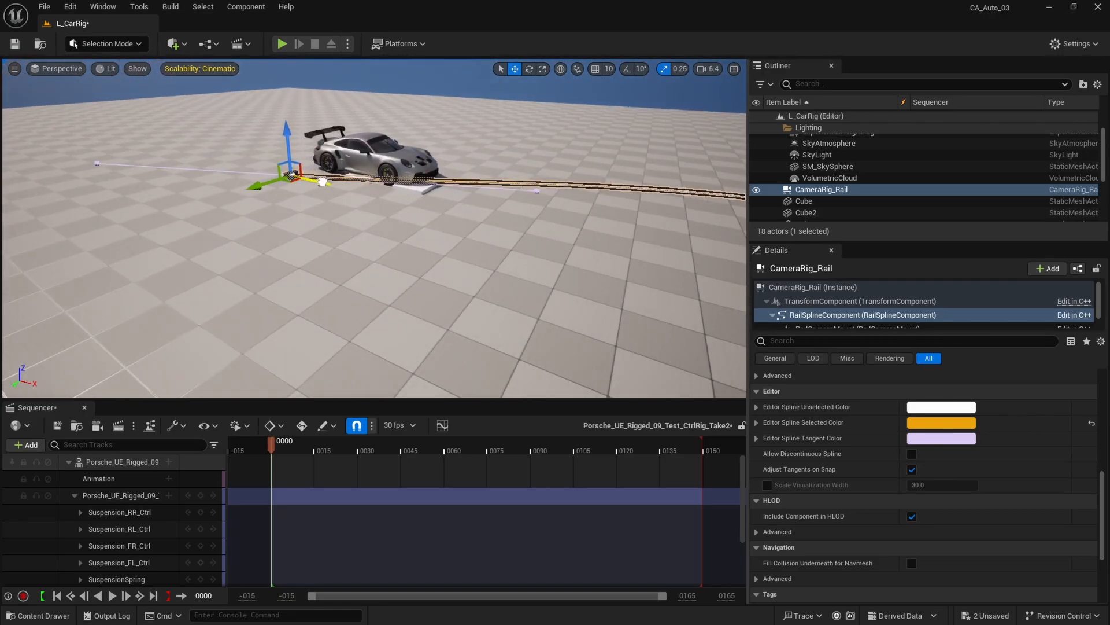
left_click_drag(322, 183, 82, 110)
Move the Porsche back to the starting end of the rail.
left_click(409, 160)
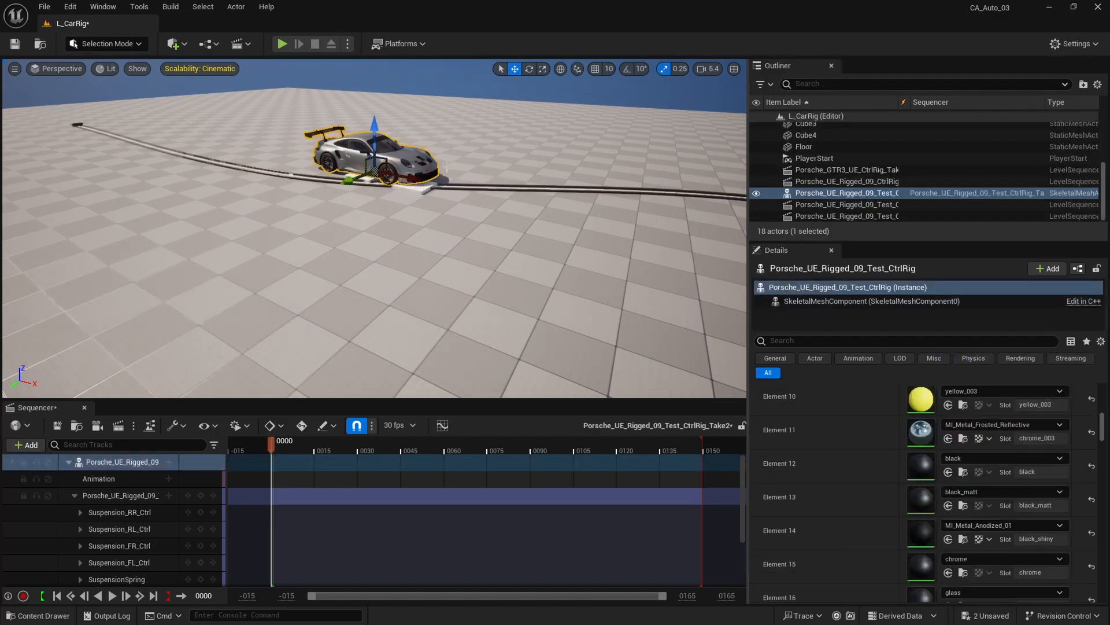
key("d")
right_click_drag(433, 184, 393, 191)
left_click_drag(382, 195, 246, 114)
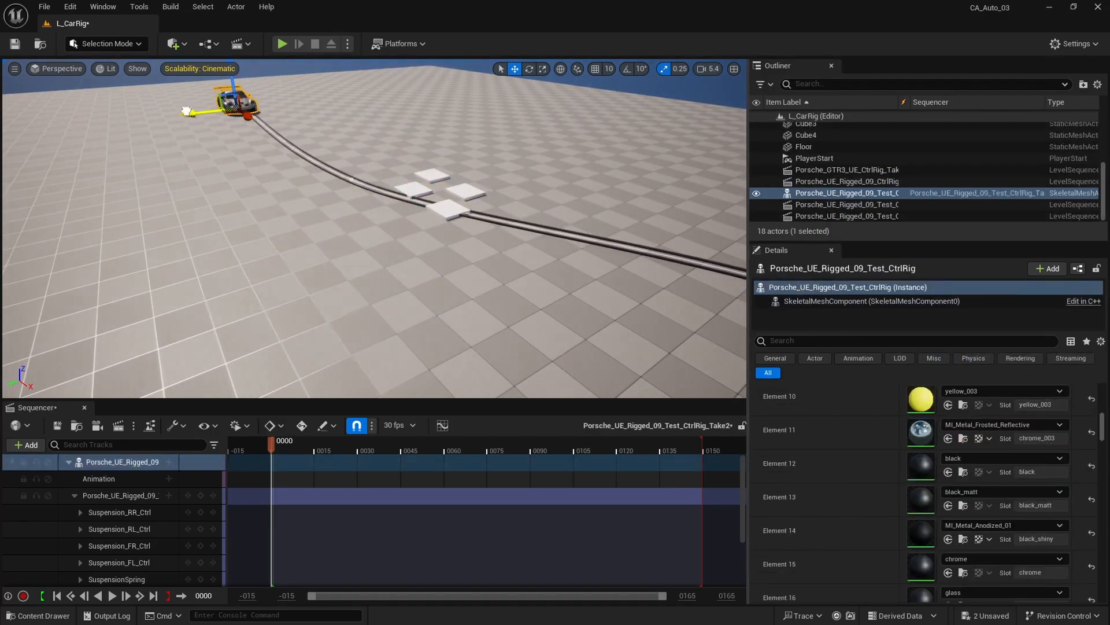
Select CameraRig_Rail and add it to the level sequence as a track.
key("a")
right_click_drag(281, 137, 384, 183)
key("w")
left_click(429, 230)
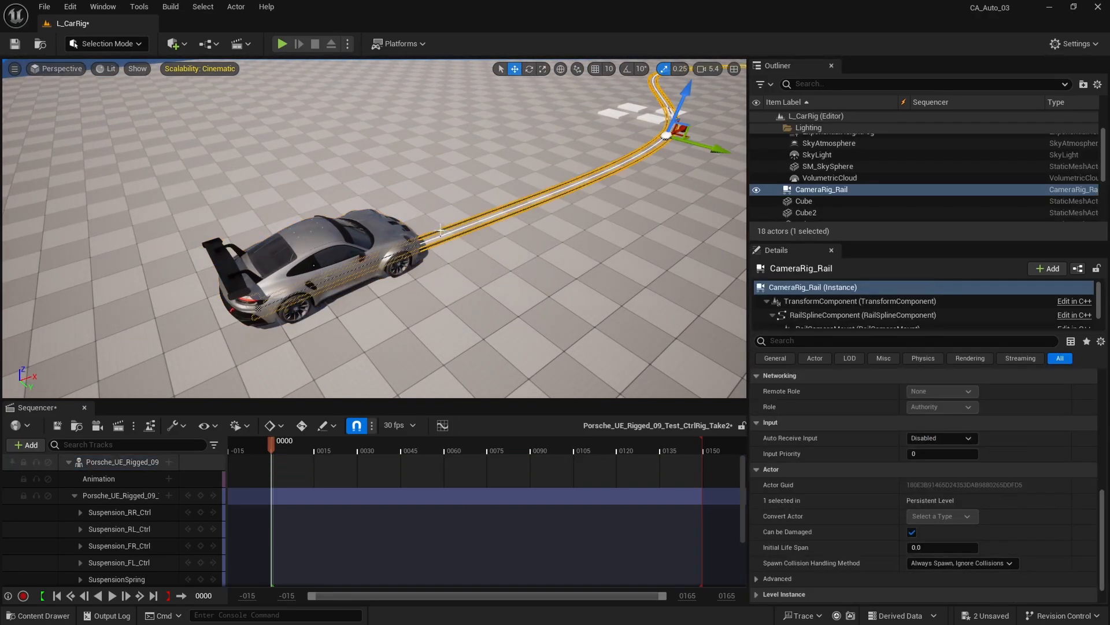
left_click_drag(846, 193, 121, 485)
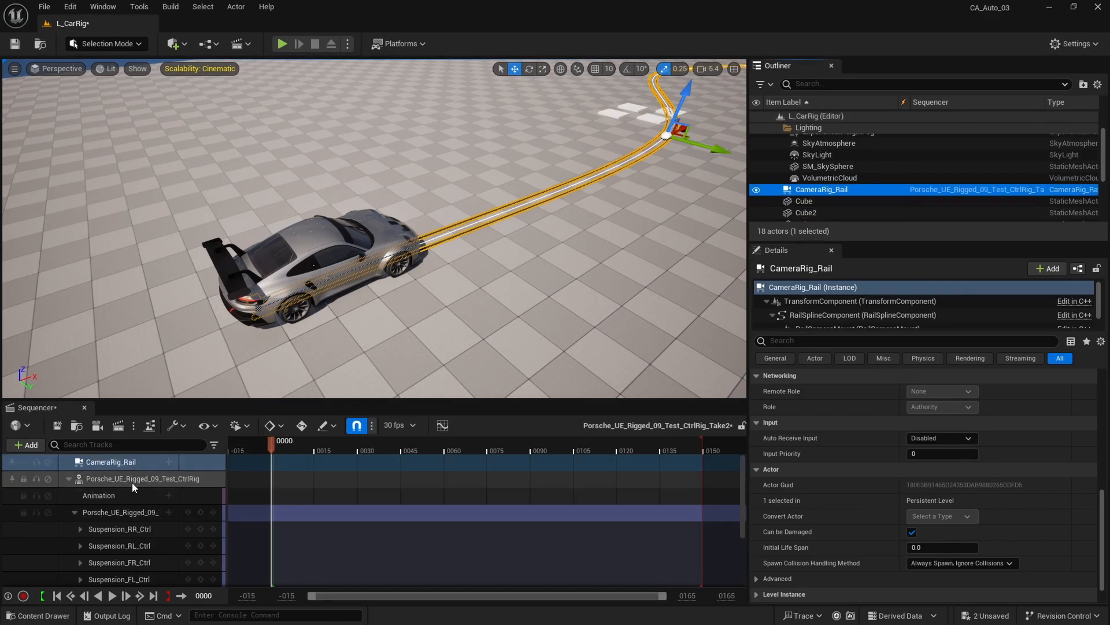
Add an Attach track to the Porsche in the sequence, bound to CameraRig_Rail.
left_click(169, 462)
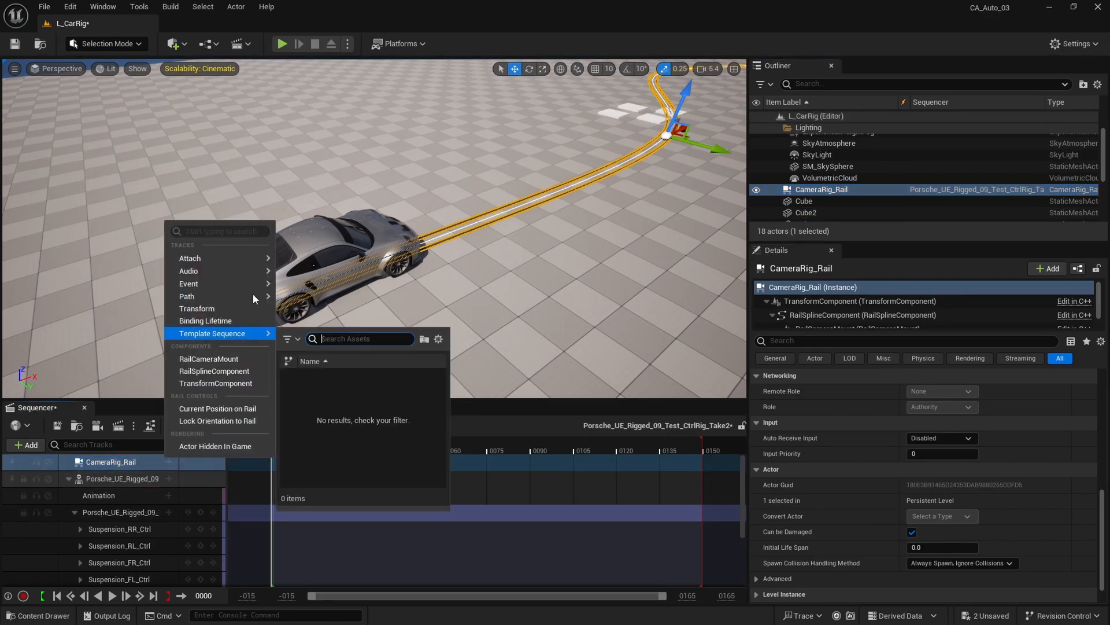
mouse_move(238, 259)
left_click(118, 479)
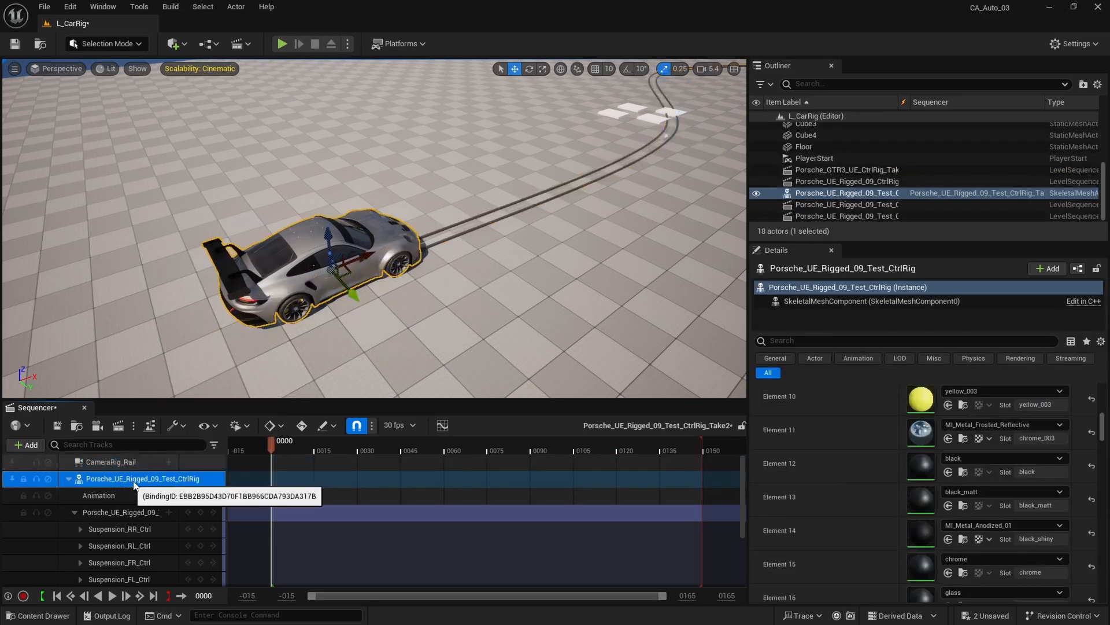
left_click(169, 479)
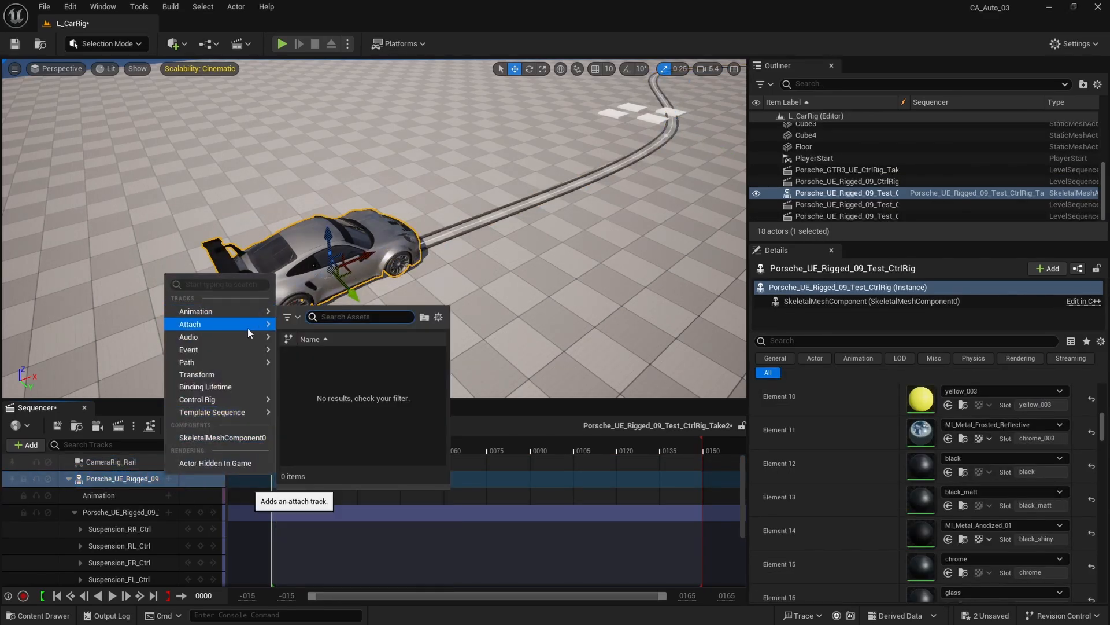
mouse_move(247, 326)
mouse_move(359, 331)
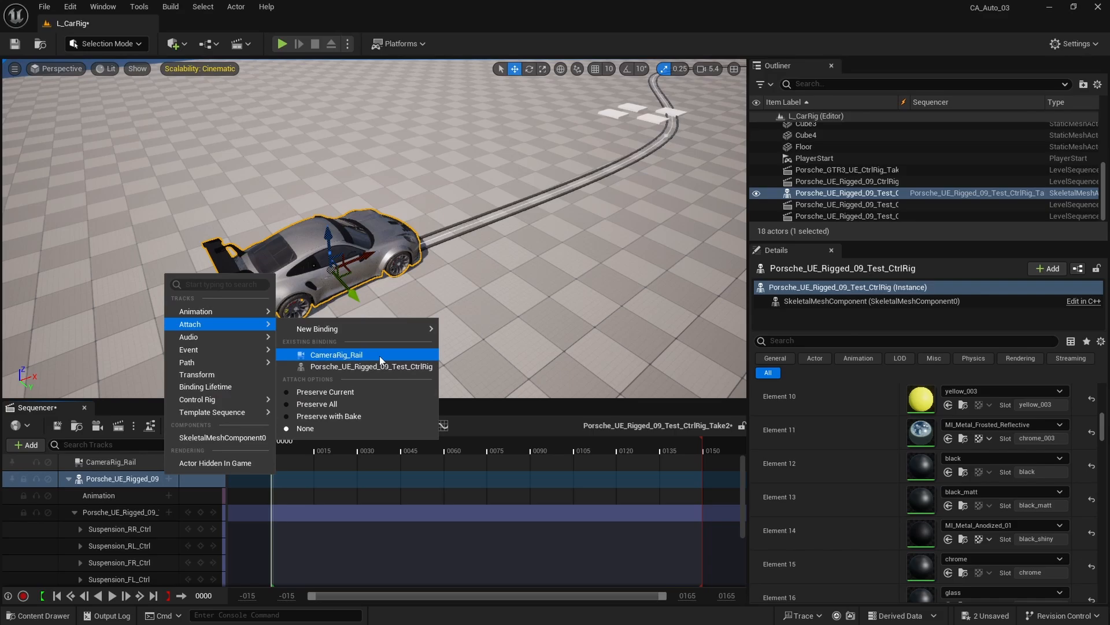
left_click(379, 354)
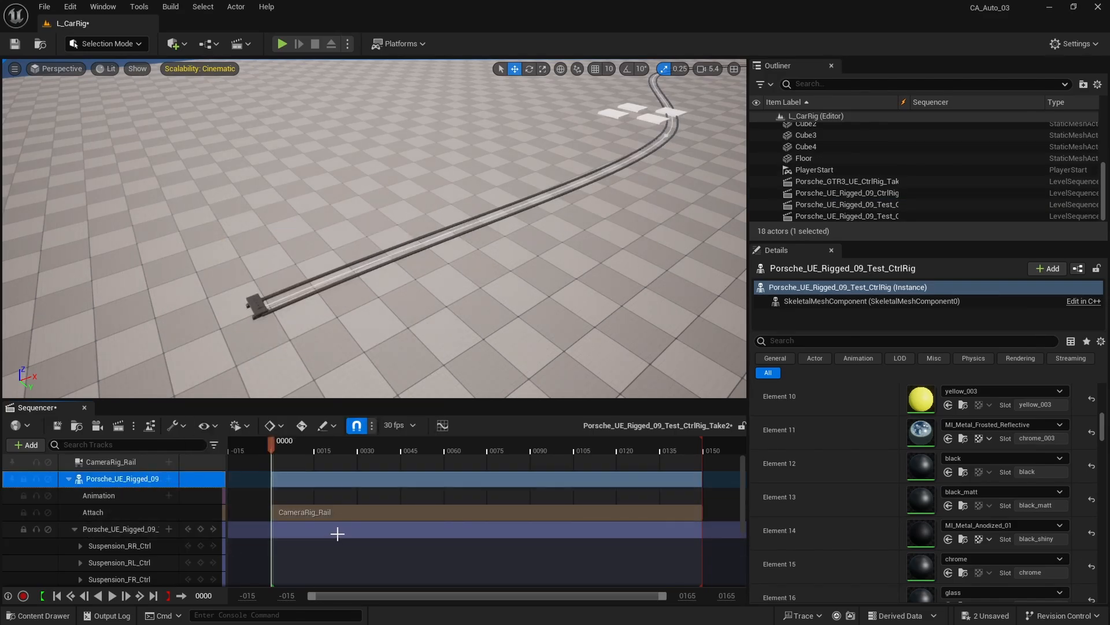
Reset the attached Porsche's location to its default of 0, 0, 0 so it sits on the rail.
left_click(329, 514)
scroll(1008, 449, "up", 5)
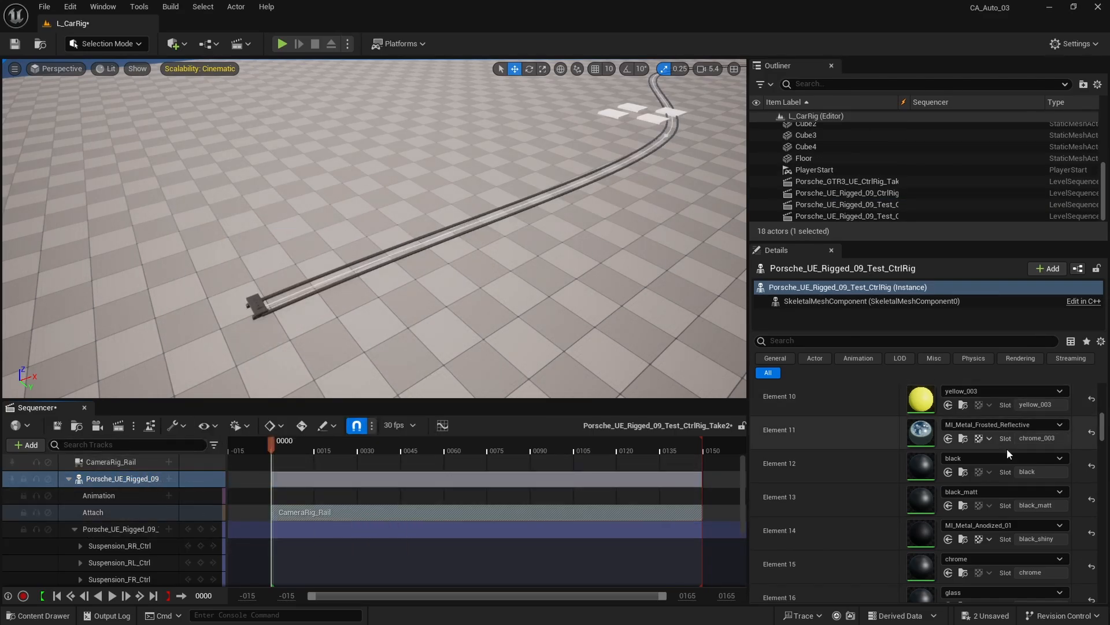
scroll(1014, 457, "up", 5)
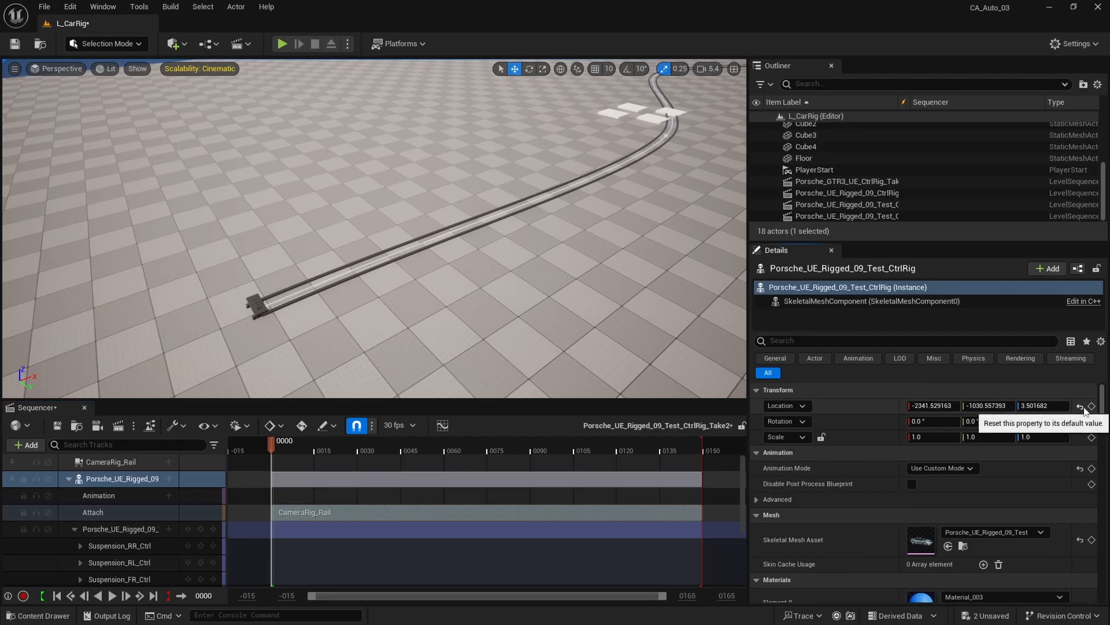
left_click(1081, 406)
middle_click_drag(520, 272, 506, 278)
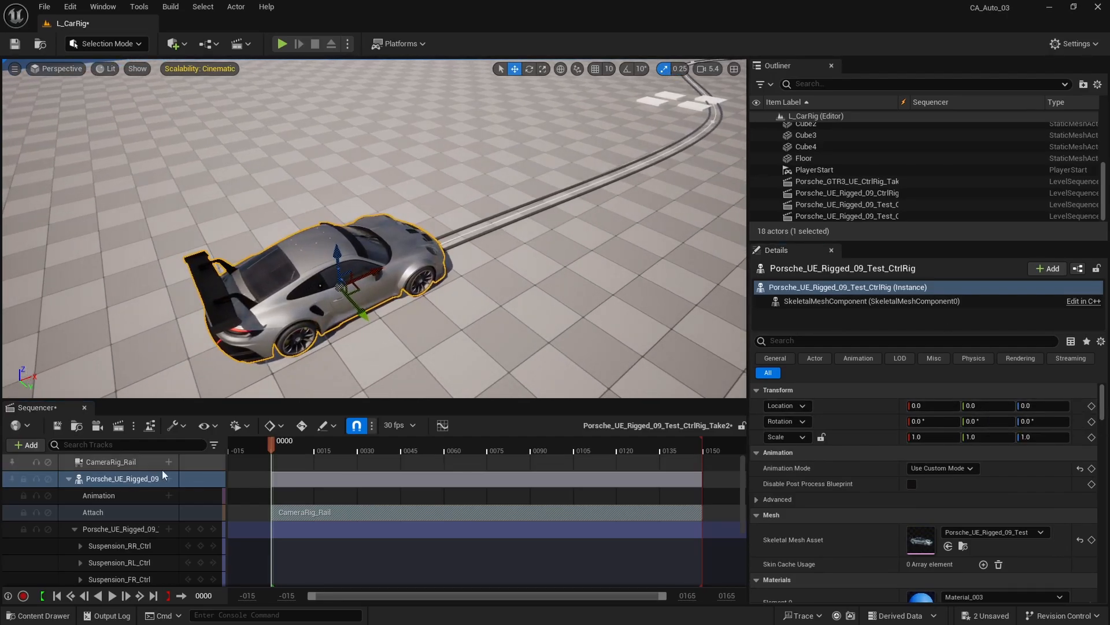
Add a Current Position on Rail track to CameraRig_Rail and key it at 0.0 on frame 0.
left_click(122, 485)
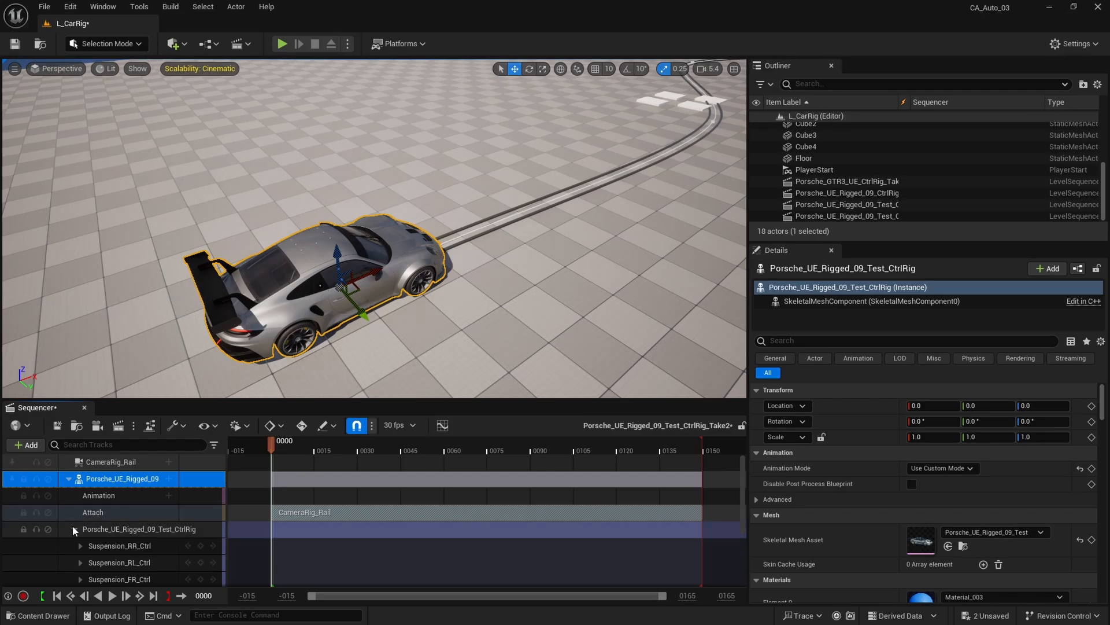
left_click(110, 462)
left_click(169, 462)
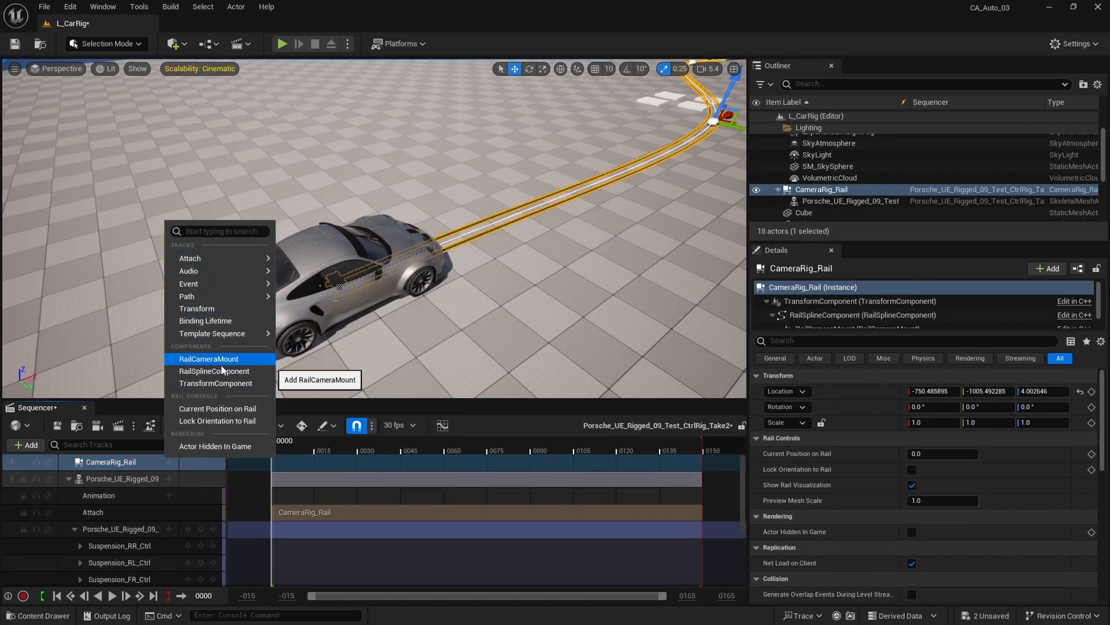
left_click(231, 410)
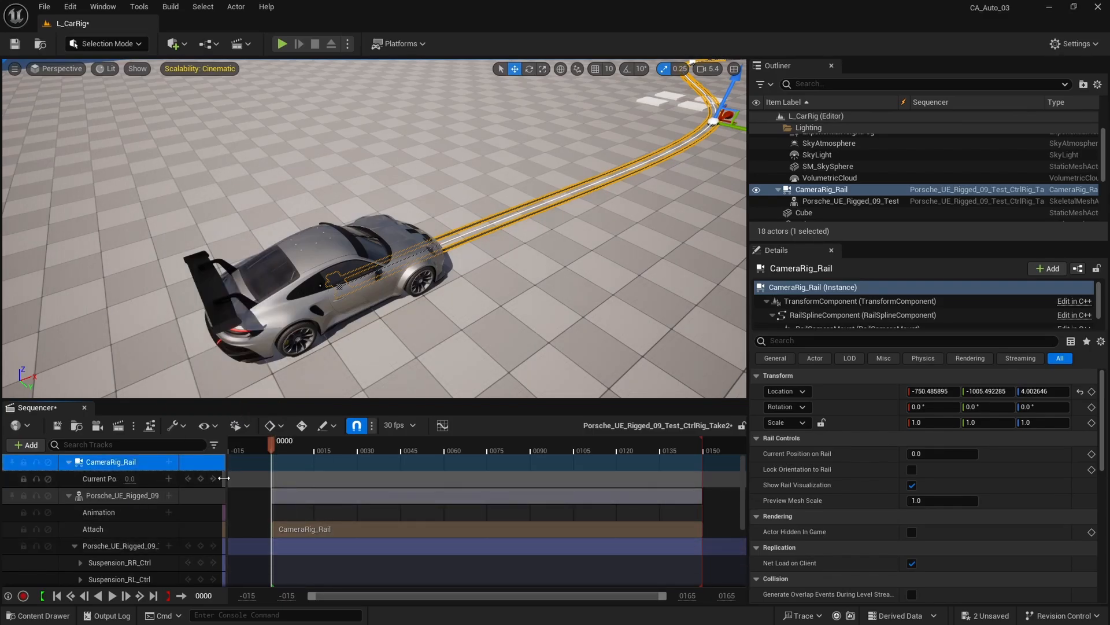
left_click(201, 479)
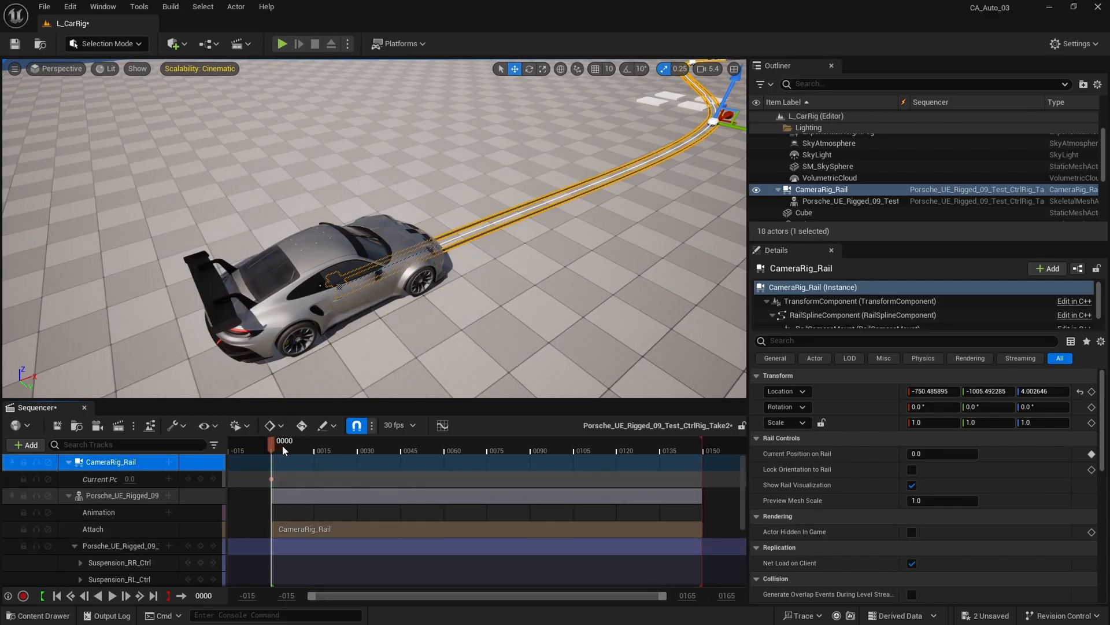
Key the rail's Current Position on Rail at 1.0 on frame 150.
right_click_drag(489, 276, 525, 185)
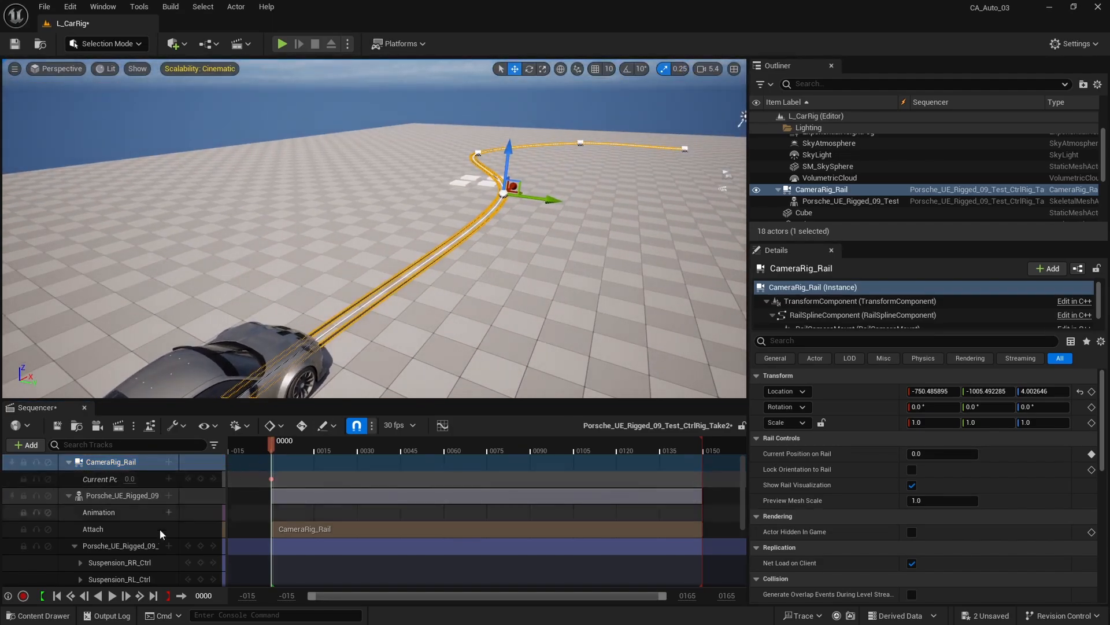
left_click_drag(297, 448, 704, 456)
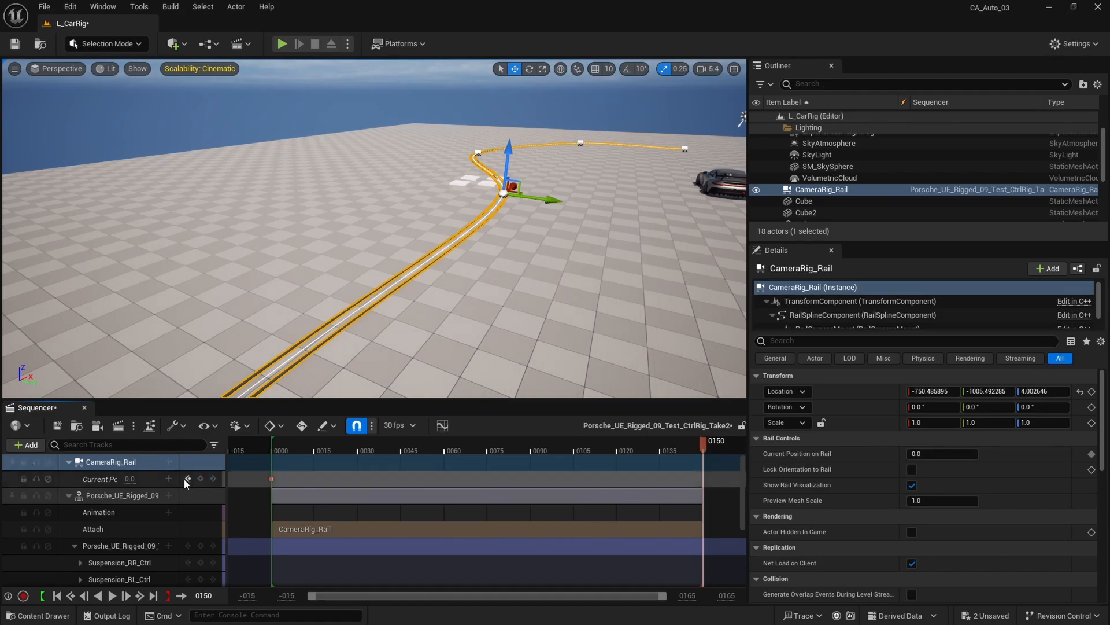
left_click(127, 482)
left_click(130, 479)
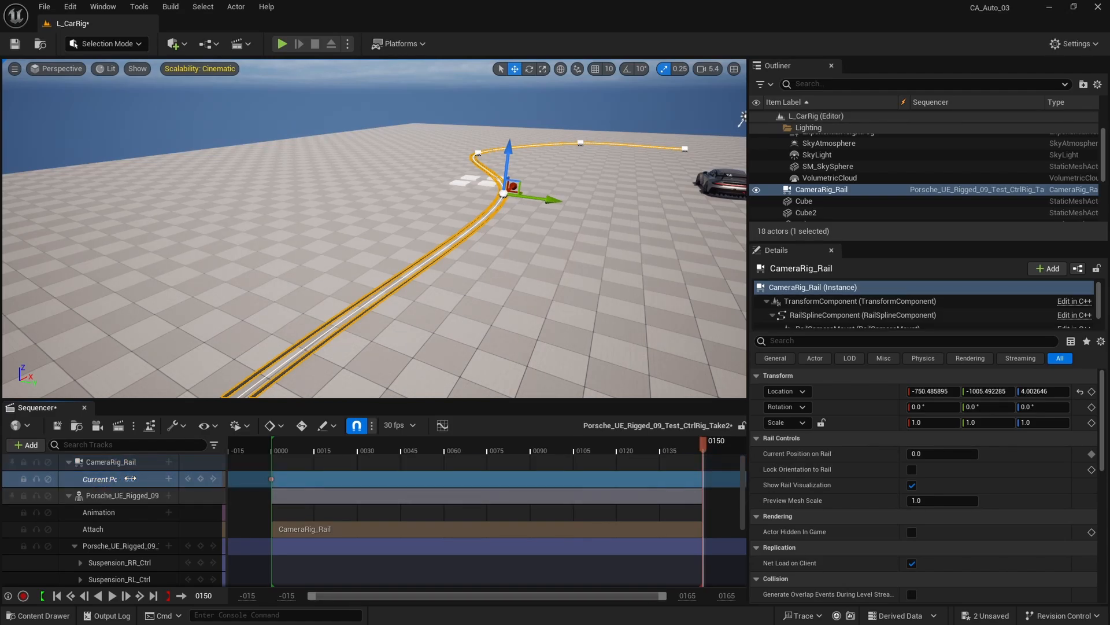
key("Return")
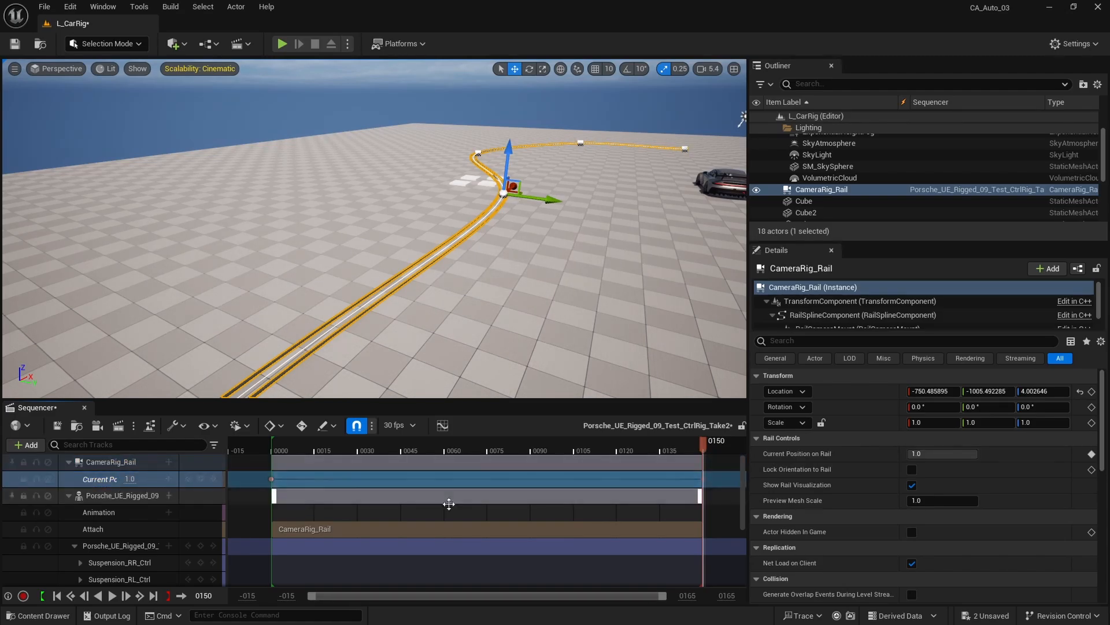
Scrub and play the sequence to examine how the car travels along the rail.
left_click_drag(663, 451, 364, 466)
key("space")
key("space")
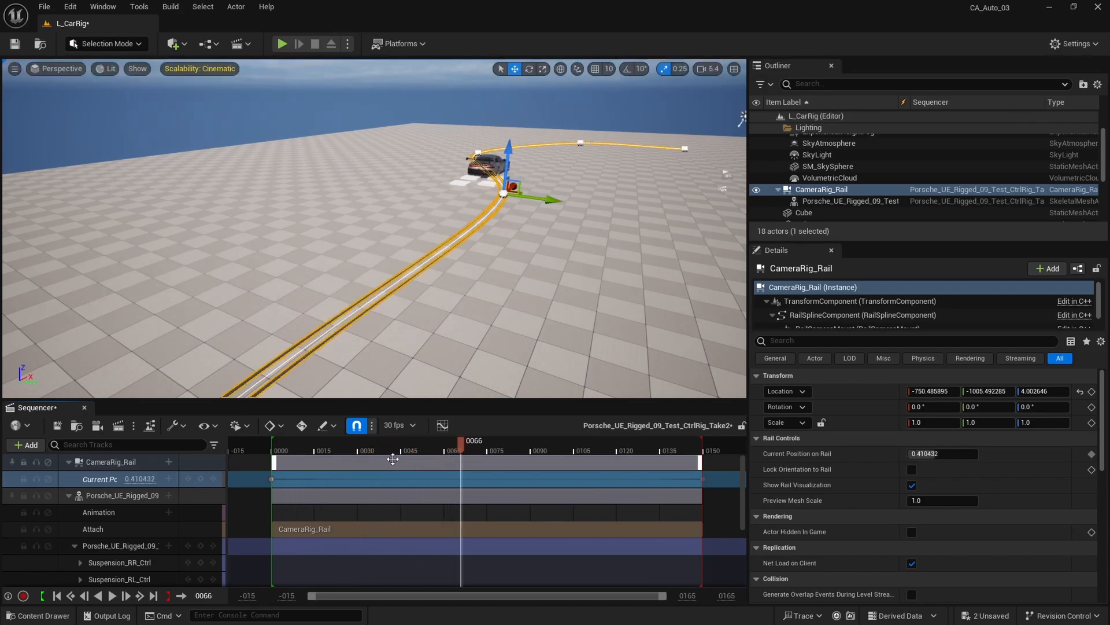
Add an enabled Lock Orientation to Rail track to CameraRig_Rail from frame 0 and play the sequence.
left_click_drag(454, 460, 272, 453)
right_click_drag(342, 303, 317, 300)
key("s")
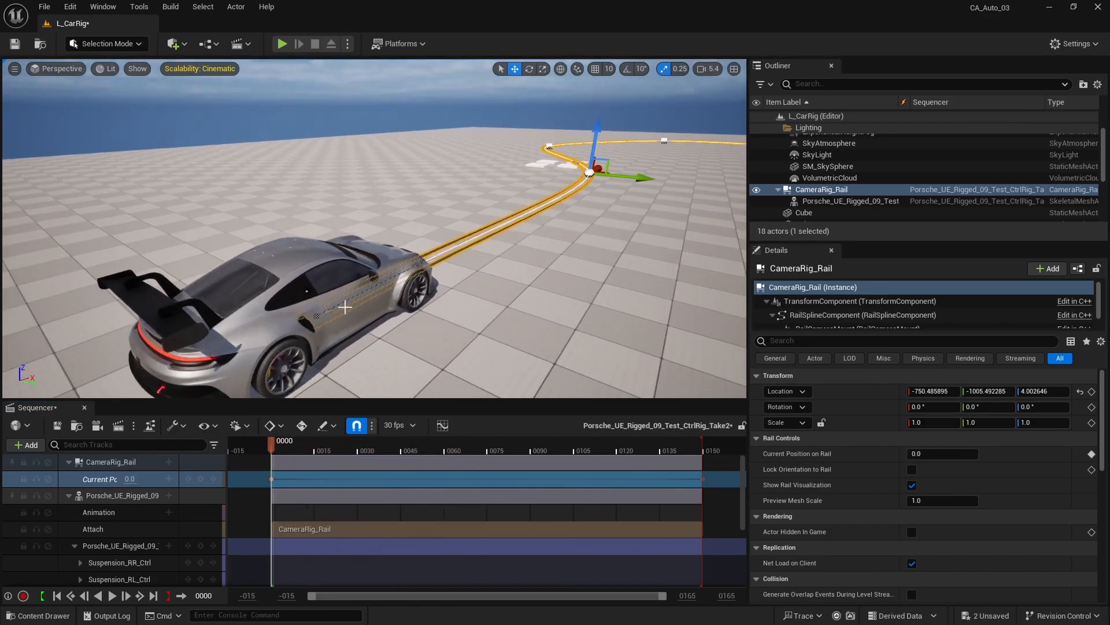
left_click(169, 461)
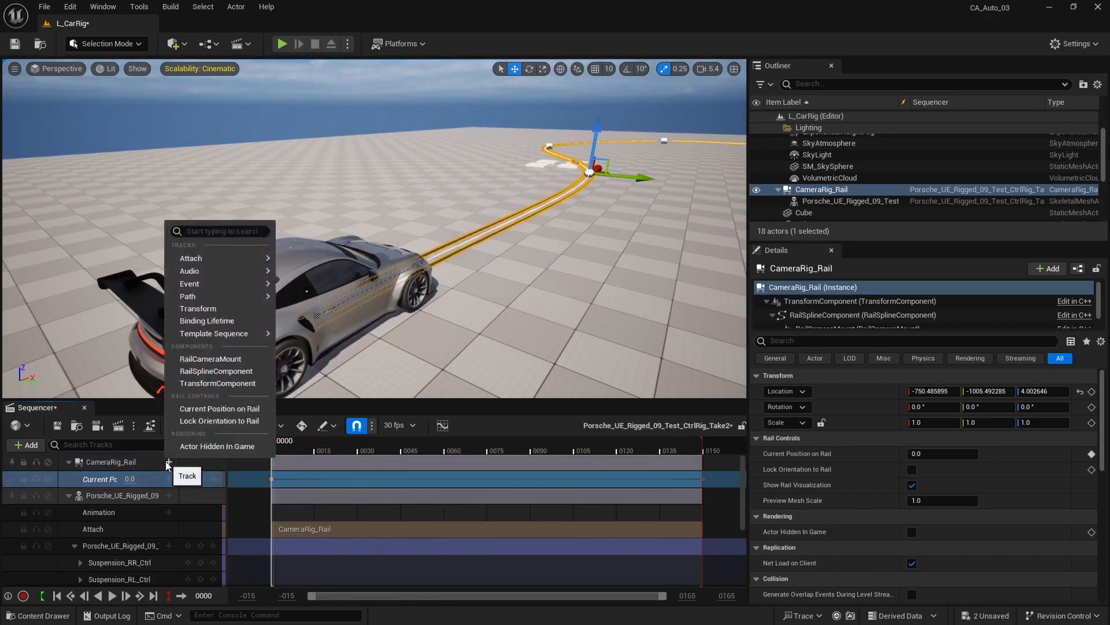
left_click(231, 426)
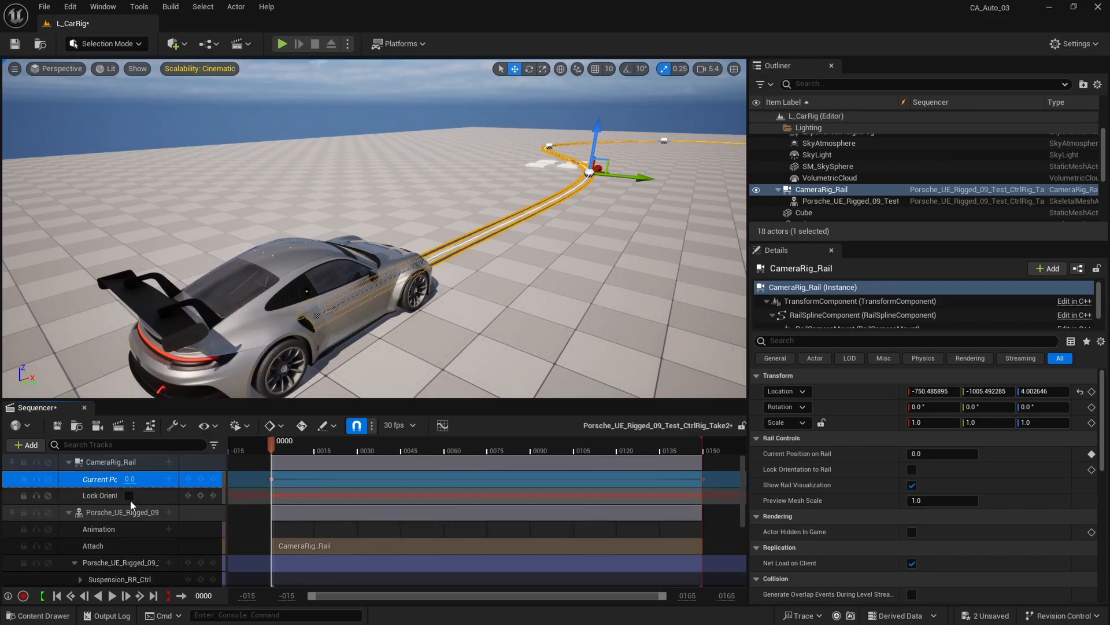
left_click(129, 496)
key("space")
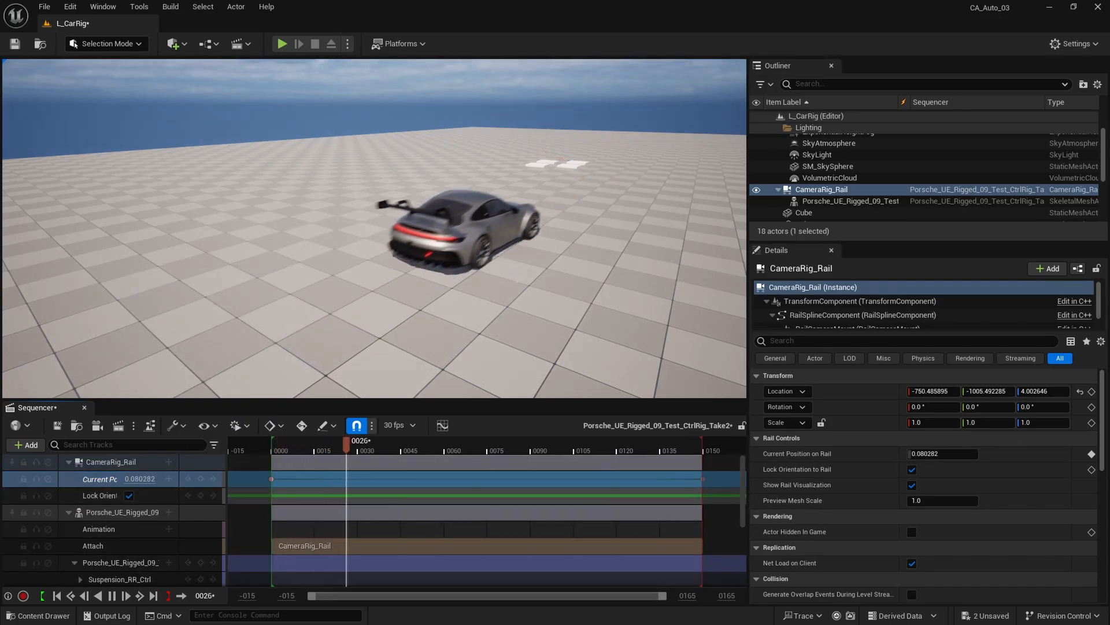
Set the Current Position on Rail keys to Linear interpolation and play the sequence from frame 0.
key("space")
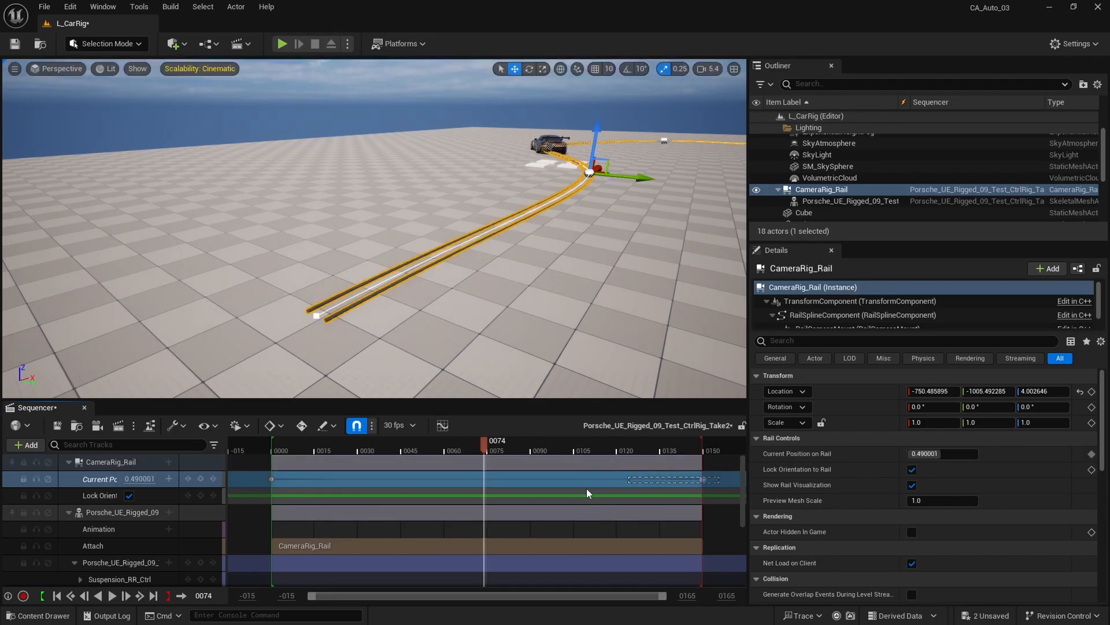
left_click(270, 476)
right_click(273, 477)
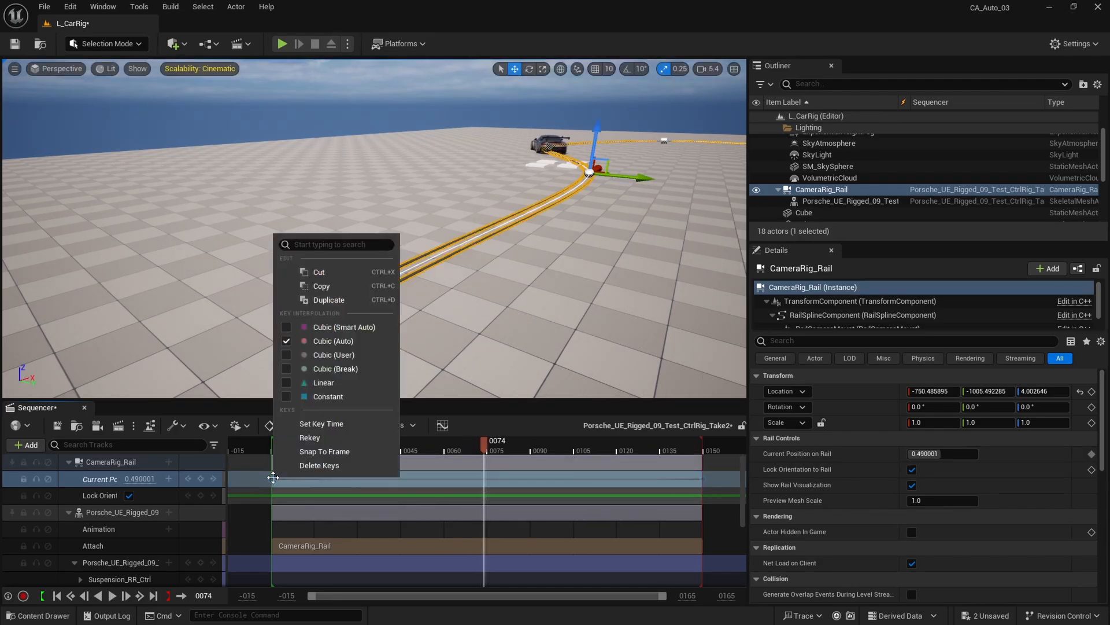
left_click(335, 384)
left_click_drag(344, 448, 272, 446)
key("space")
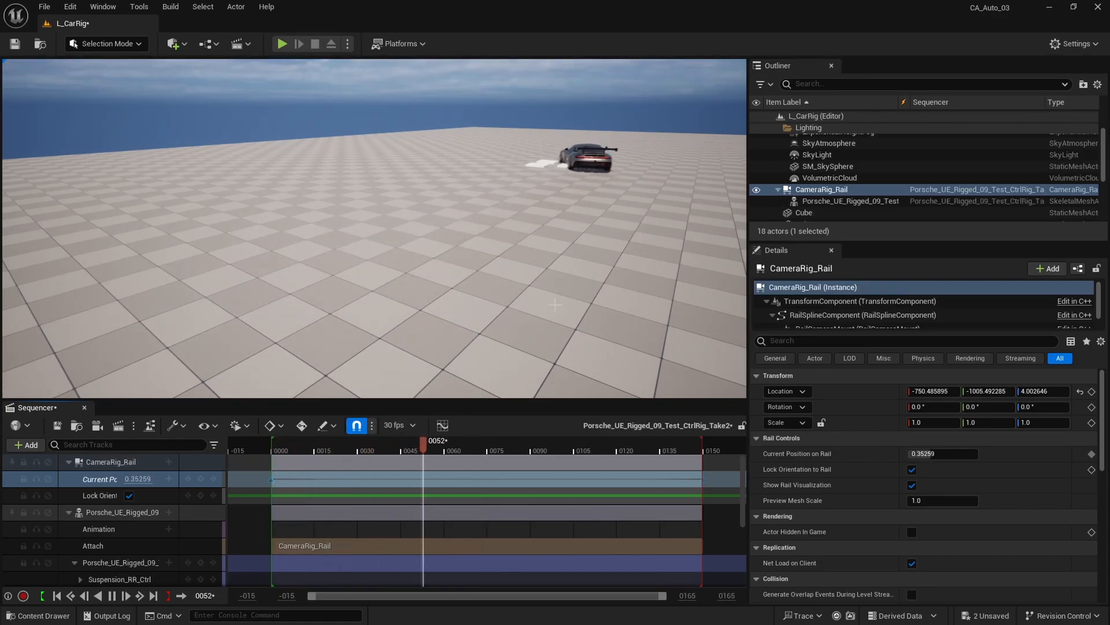
key("space")
Duplicate Cube, Cube3 and Cube4 farther along the rail ahead of the car, rotating the copies about -23.5° in Z.
right_click_drag(374, 231, 674, 246)
scroll(463, 237, "up", 1)
left_click(491, 224)
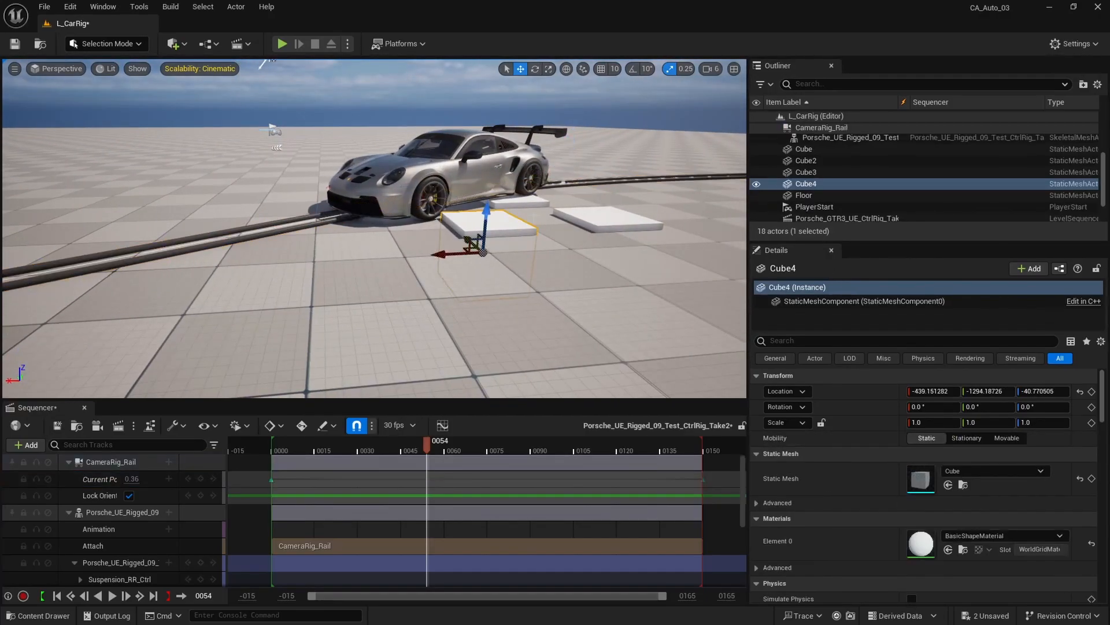
left_click(527, 201, "ctrl")
left_click(601, 219, "ctrl")
scroll(602, 219, "down", 3)
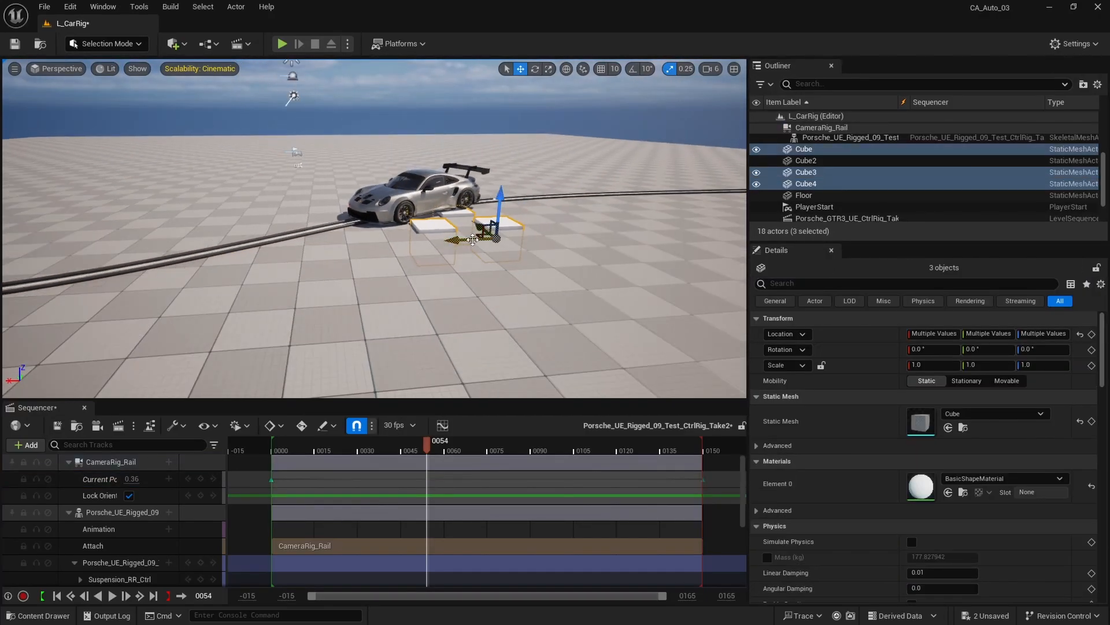
left_click_drag(462, 242, 211, 255, "alt")
right_click_drag(212, 256, 140, 263)
key("e")
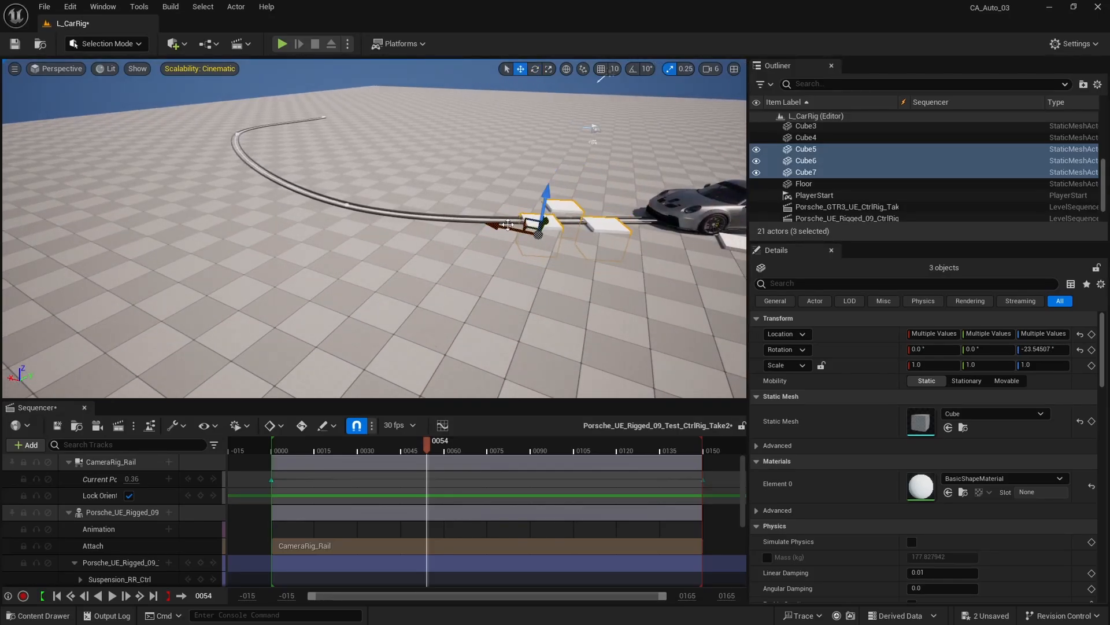
Duplicate the three cubes again onto the next part of the rail and rotate them to about 24.6° in Z.
left_click_drag(507, 224, 295, 203, "alt")
key("e")
right_click_drag(295, 204, 225, 213)
key("w")
Duplicate the three cubes once more, place them at the far bend of the rail and rotate them around Z.
left_click_drag(389, 212, 570, 214, "alt")
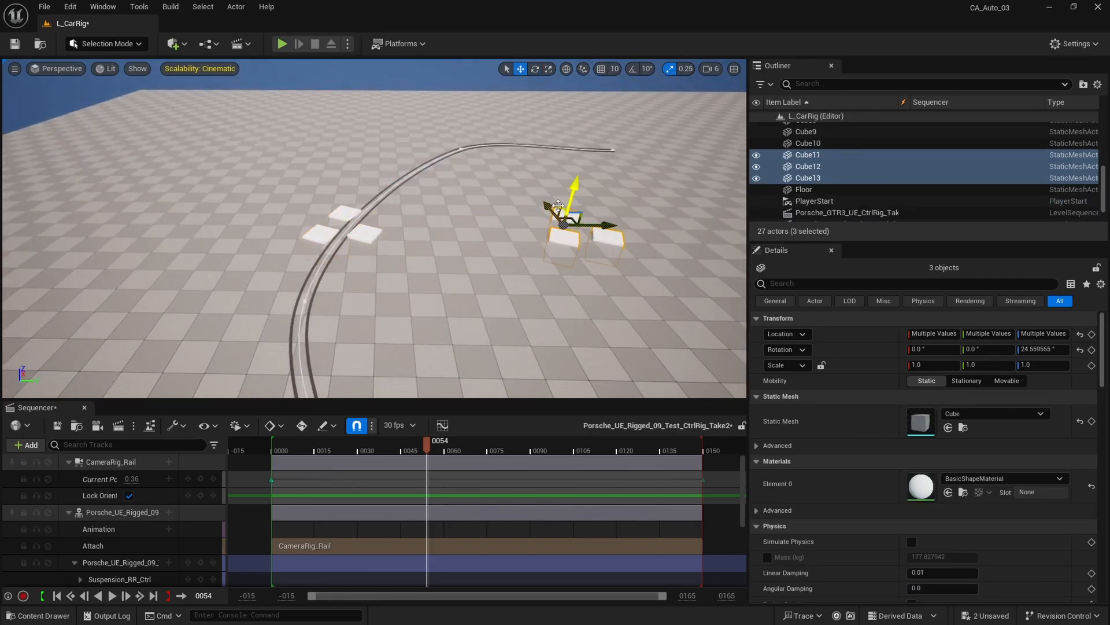
left_click_drag(478, 149, 469, 139)
key("e")
mouse_move(502, 169)
right_mouse_down()
mouse_move(446, 168)
mouse_move(502, 169)
right_mouse_up()
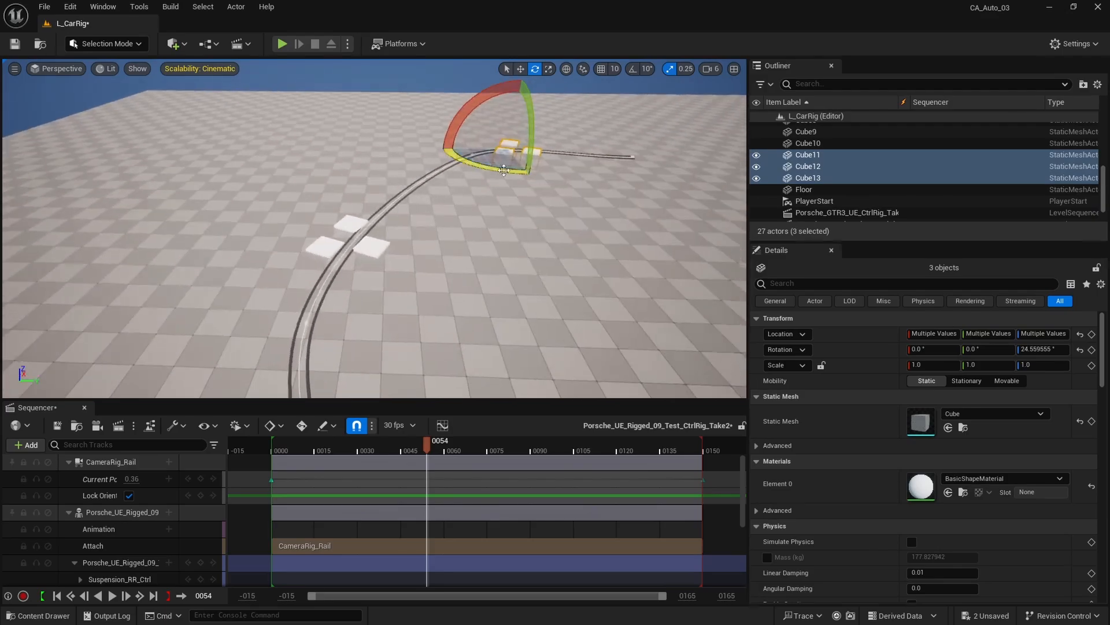
left_click_drag(506, 170, 445, 163)
key("w")
right_click_drag(523, 202, 717, 199)
right_click_drag(445, 209, 497, 206)
Select the Porsche's Control Rig track for editing and set its SpeedCtrl value to 100.0.
left_click(448, 208)
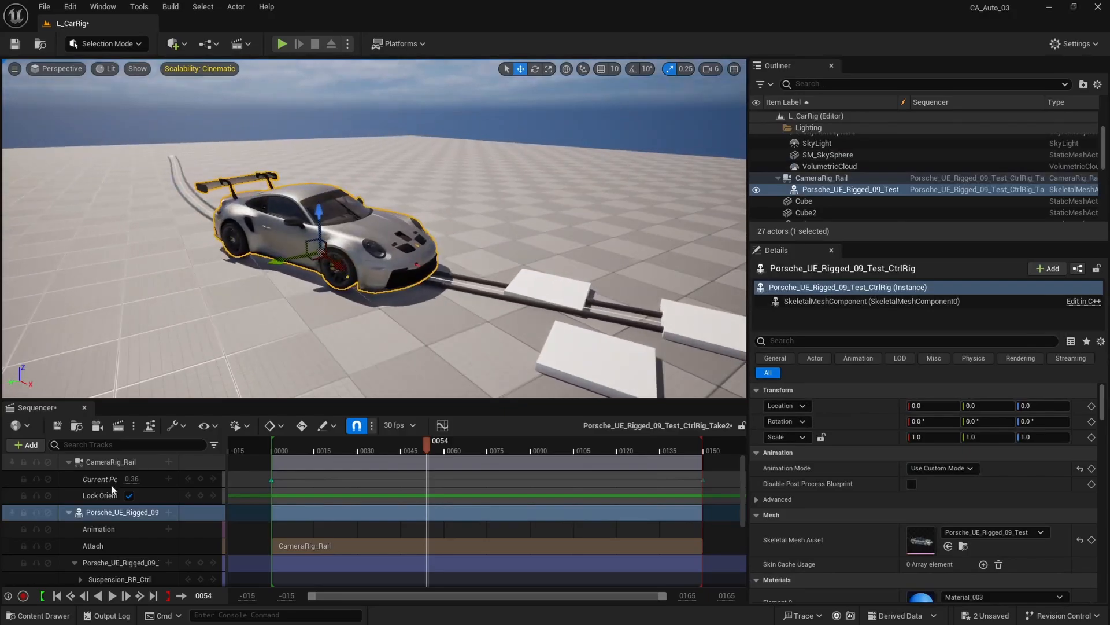
double_click(127, 566)
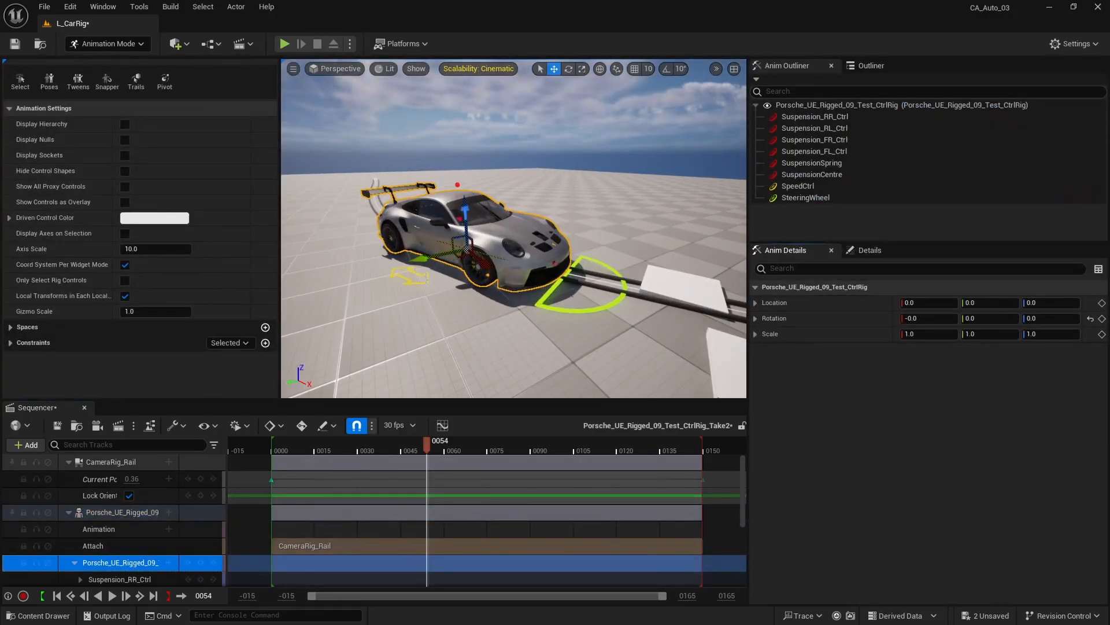
scroll(112, 543, "down", 5)
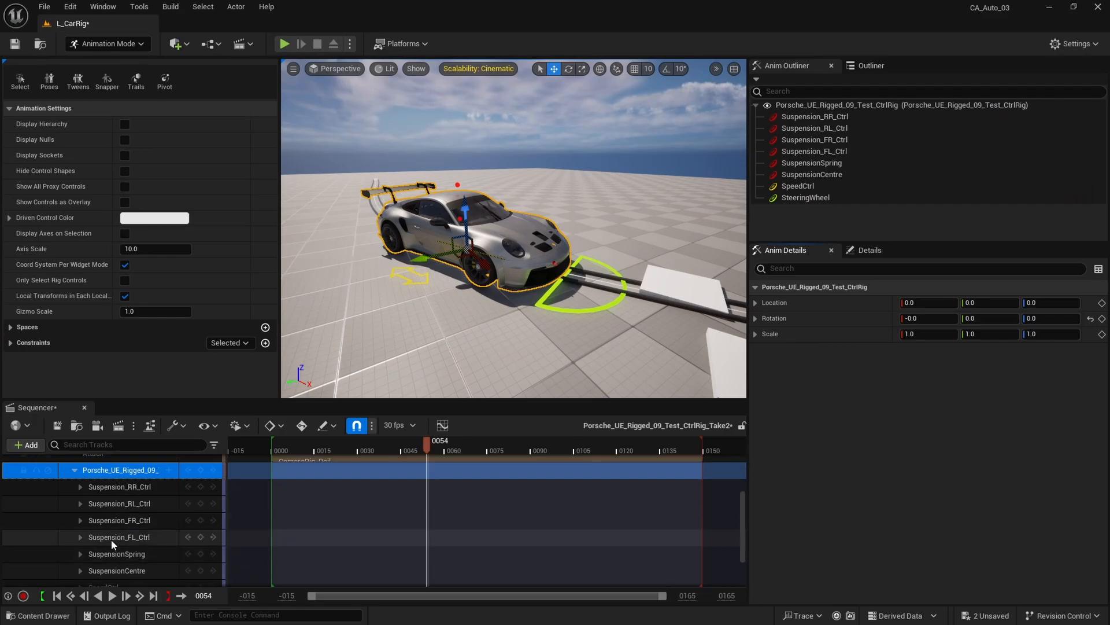
left_click(80, 544)
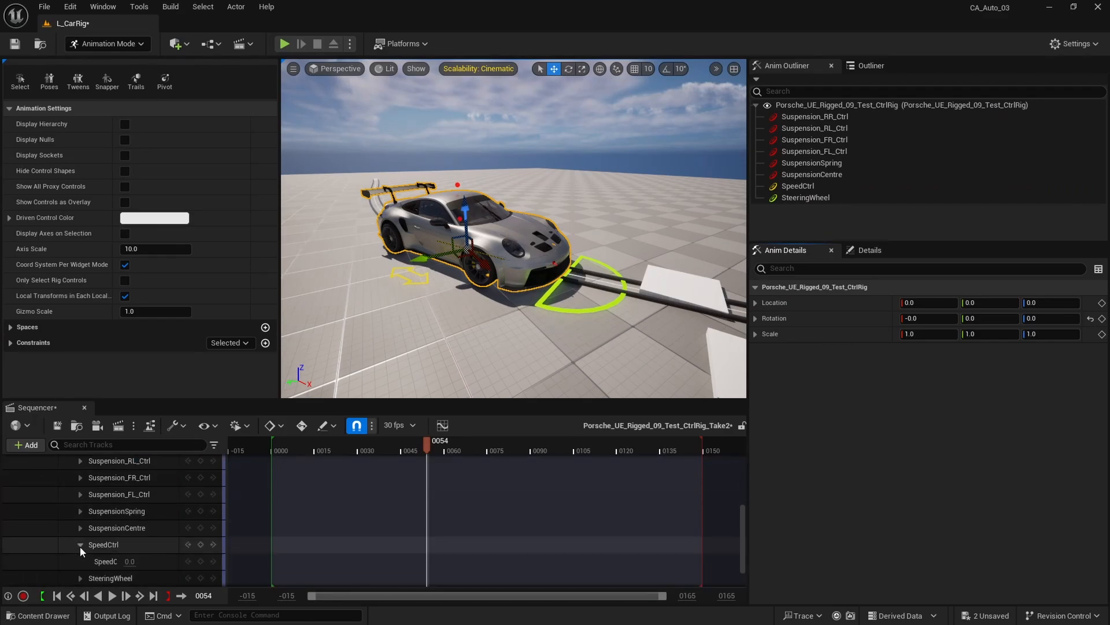
left_click(109, 562)
left_click_drag(125, 565, 127, 565)
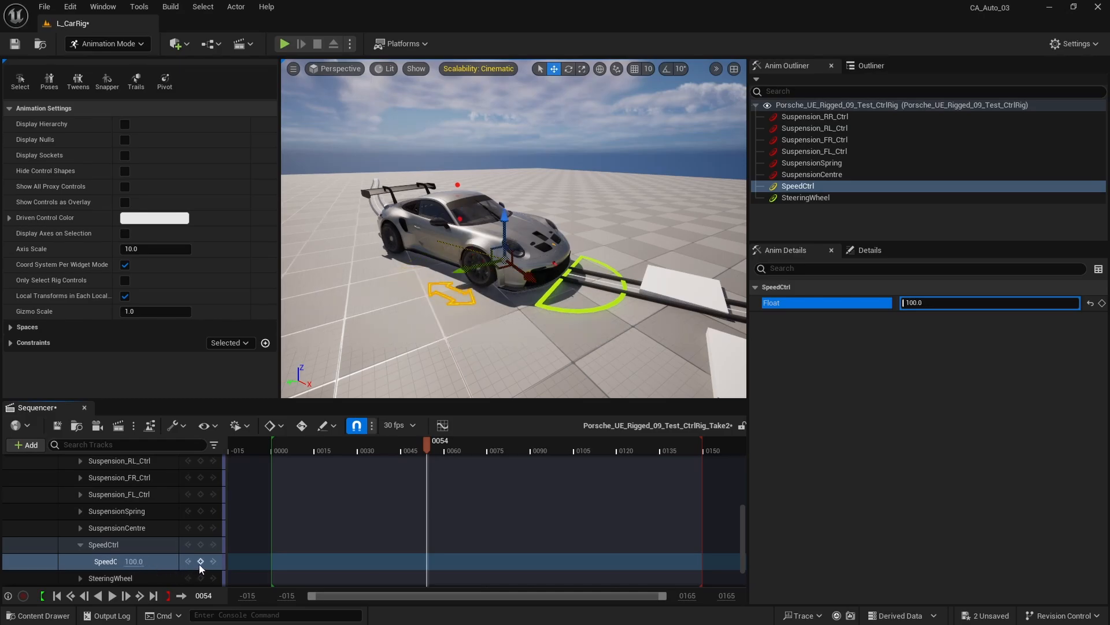
Scrub and play the sequence to examine how the car's wheels spin as it drives.
left_click_drag(438, 452, 318, 450)
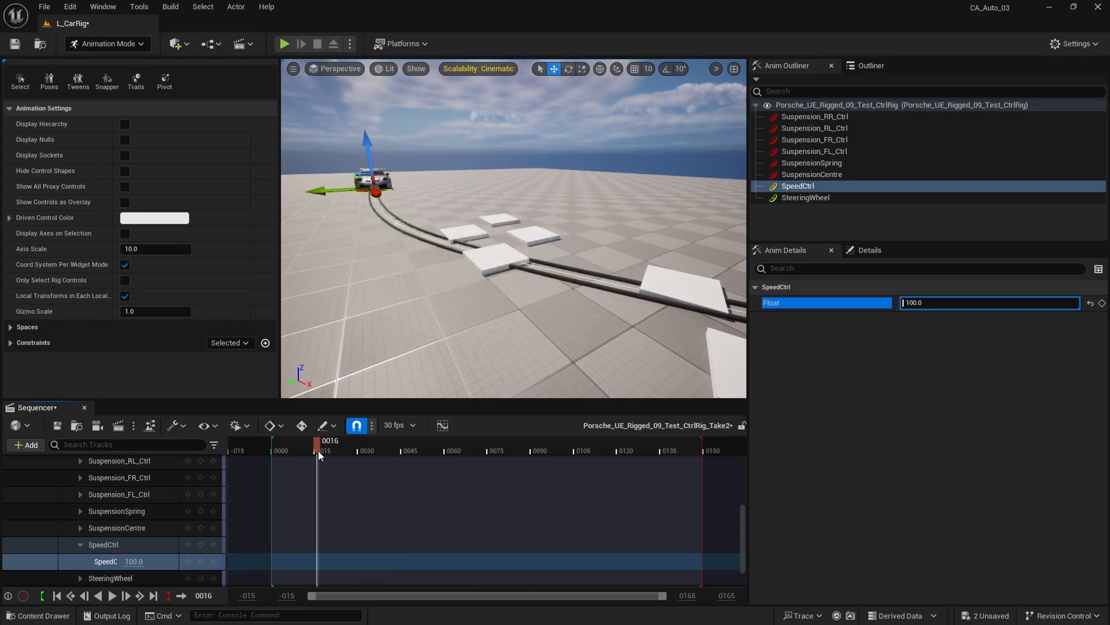
key("space")
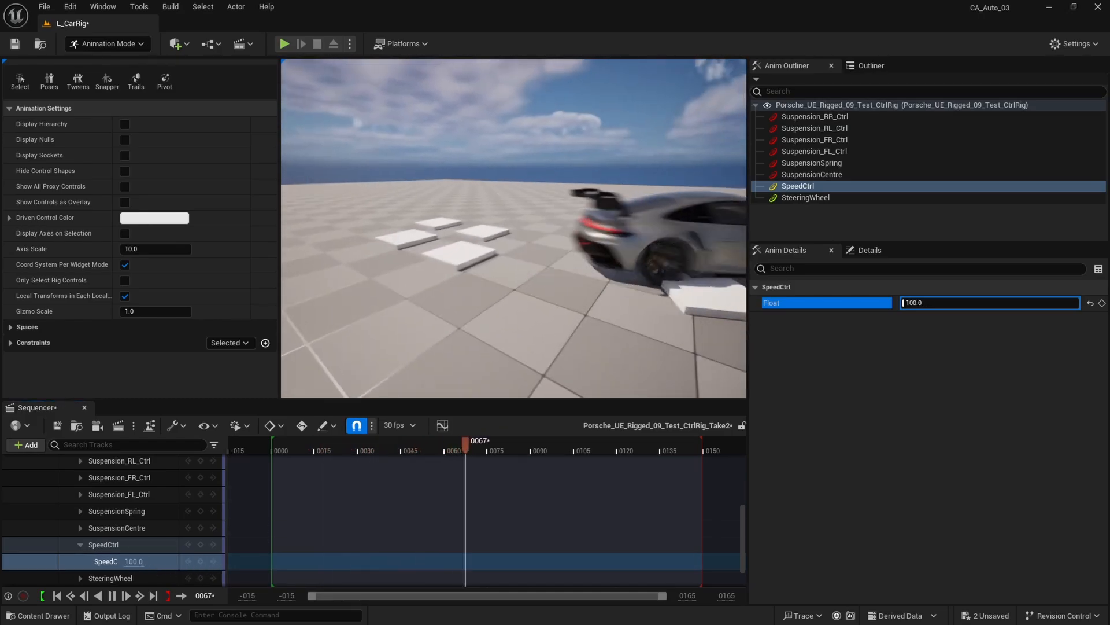
left_click_drag(335, 453, 273, 452)
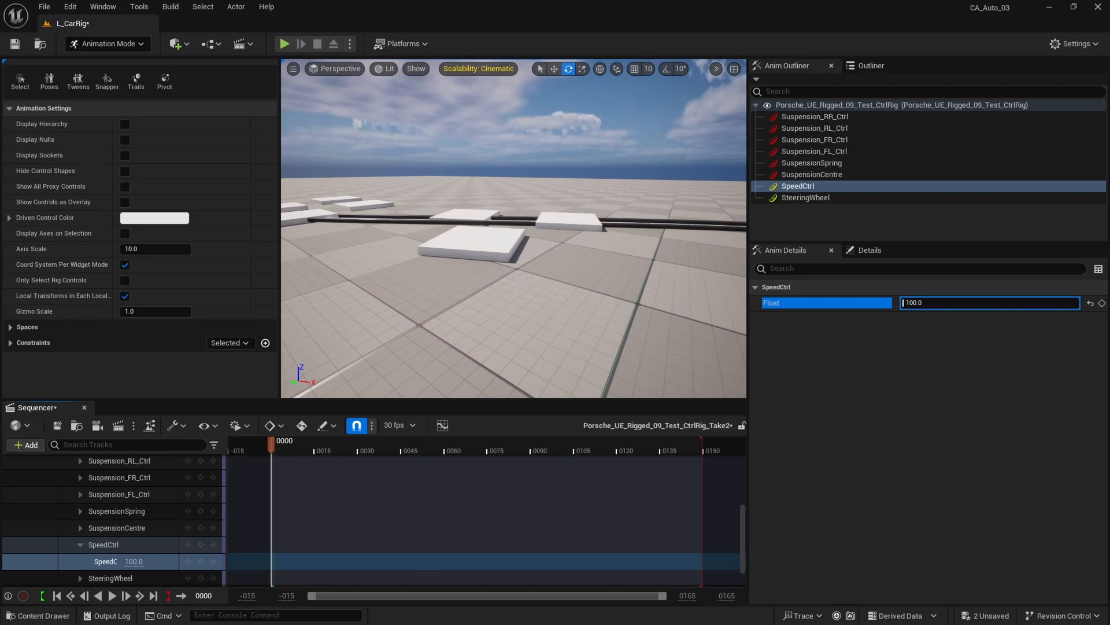
right_click_drag(513, 228, 700, 223)
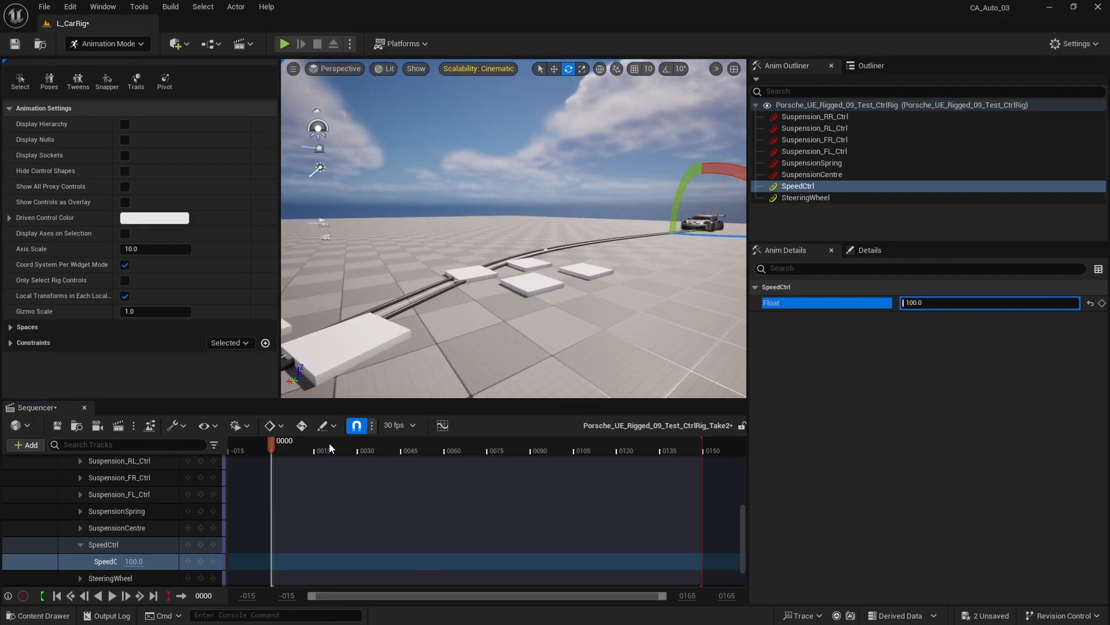
Extend the playback range to about frame 360 and stretch the Porsche's section to the same end.
scroll(475, 496, "down", 1)
scroll(510, 500, "down", 6, "ctrl")
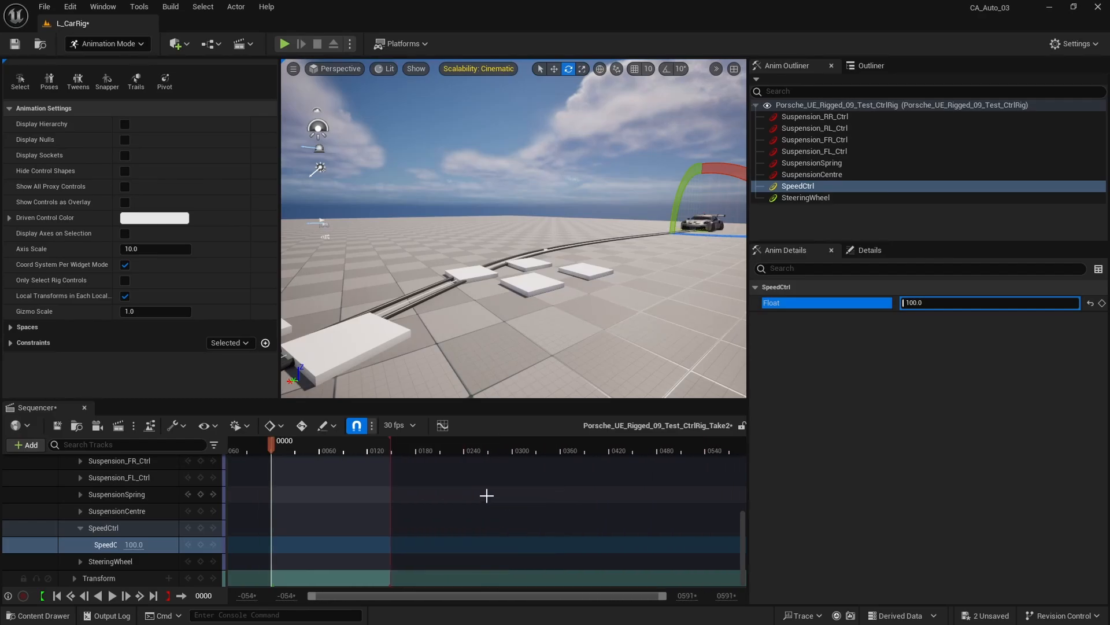
left_click_drag(387, 441, 562, 440)
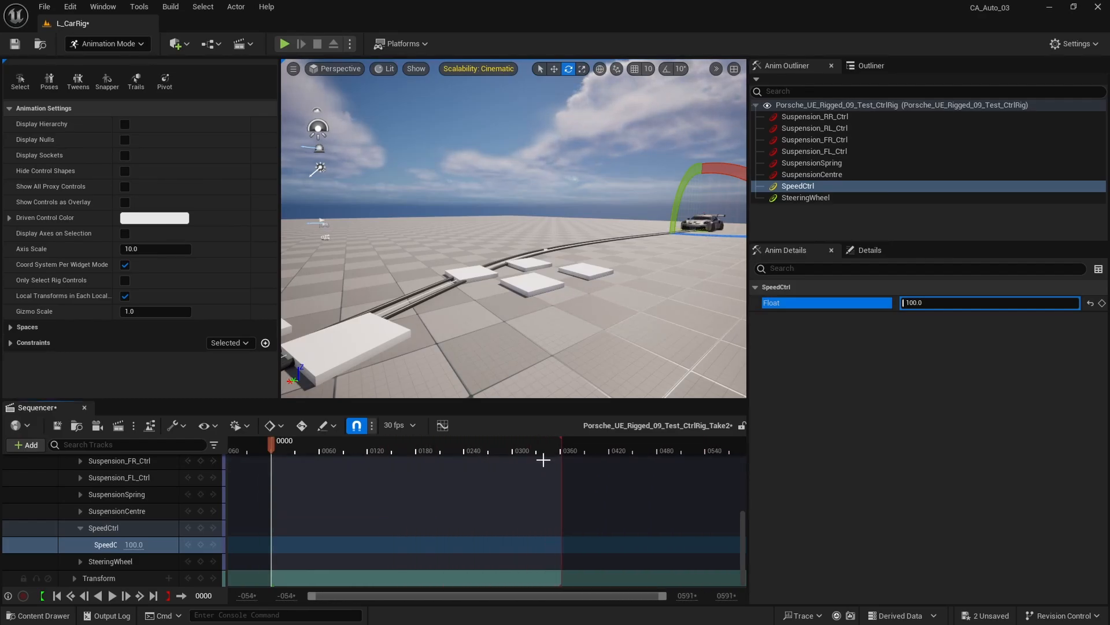
scroll(476, 509, "up", 5)
scroll(417, 488, "up", 2)
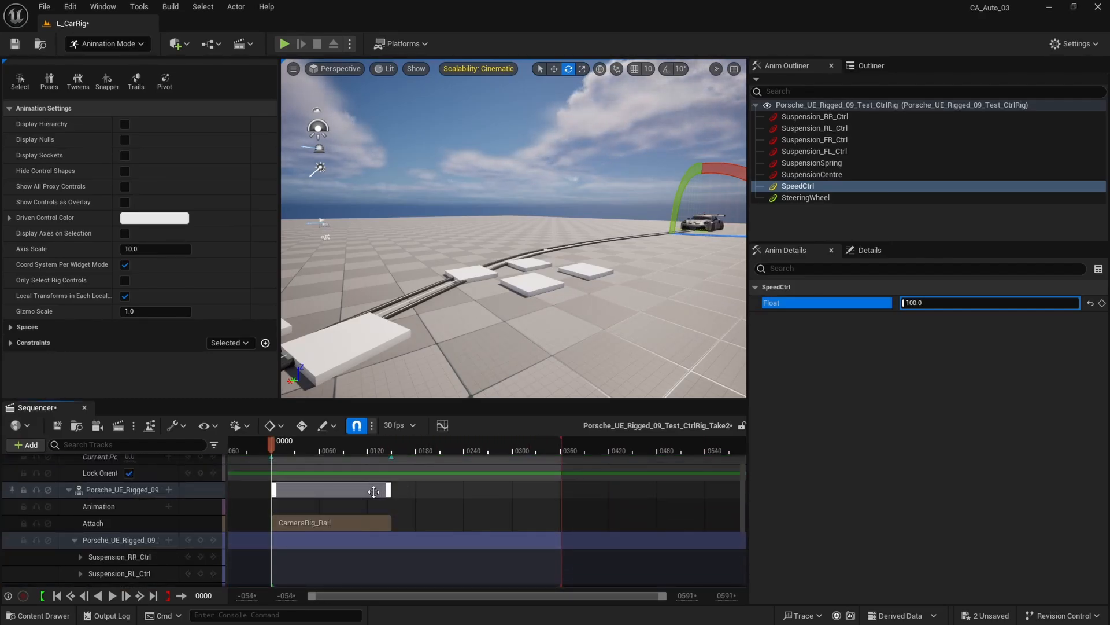
left_click_drag(389, 490, 557, 498)
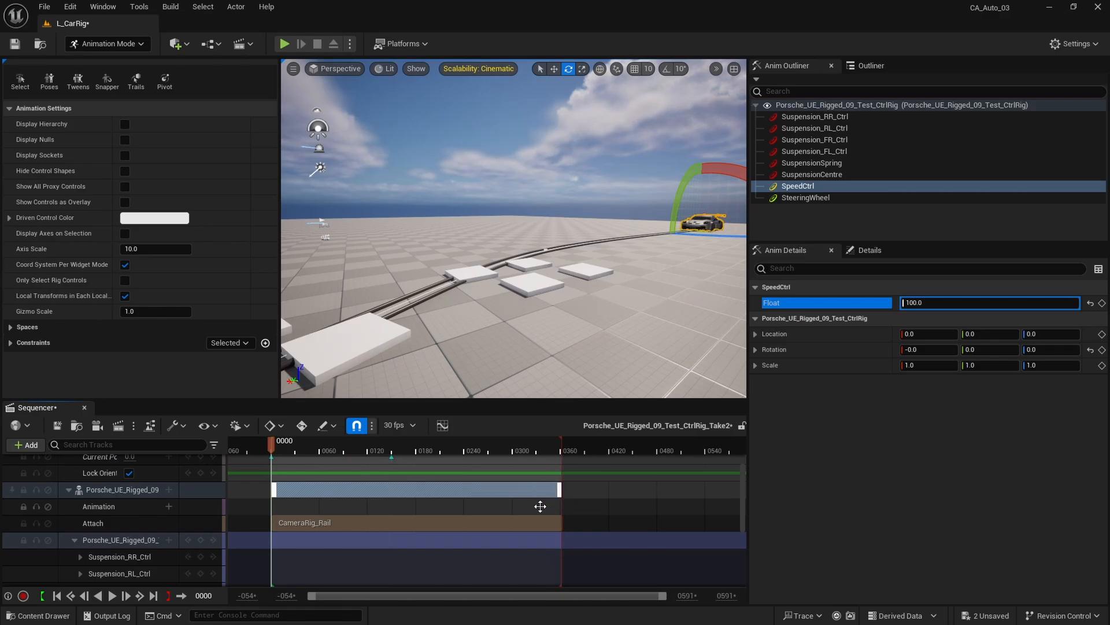
Move the rail's final Current Position on Rail key to about frame 360 and play the slowed sequence.
scroll(540, 507, "up", 1)
left_click_drag(388, 478, 556, 489)
key("space")
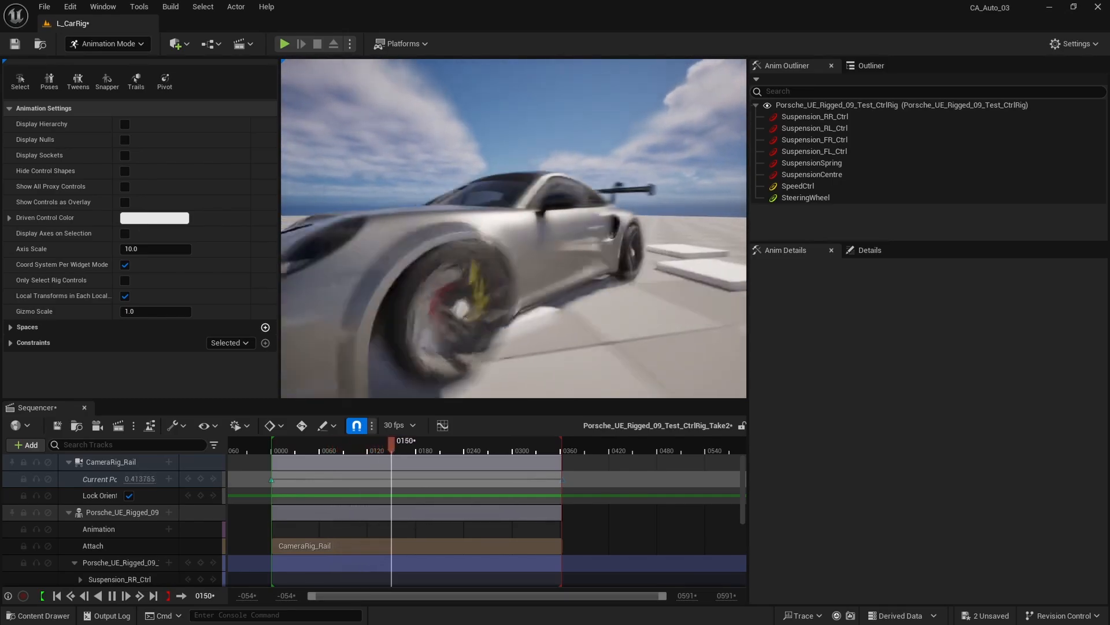
left_click_drag(488, 444, 342, 446)
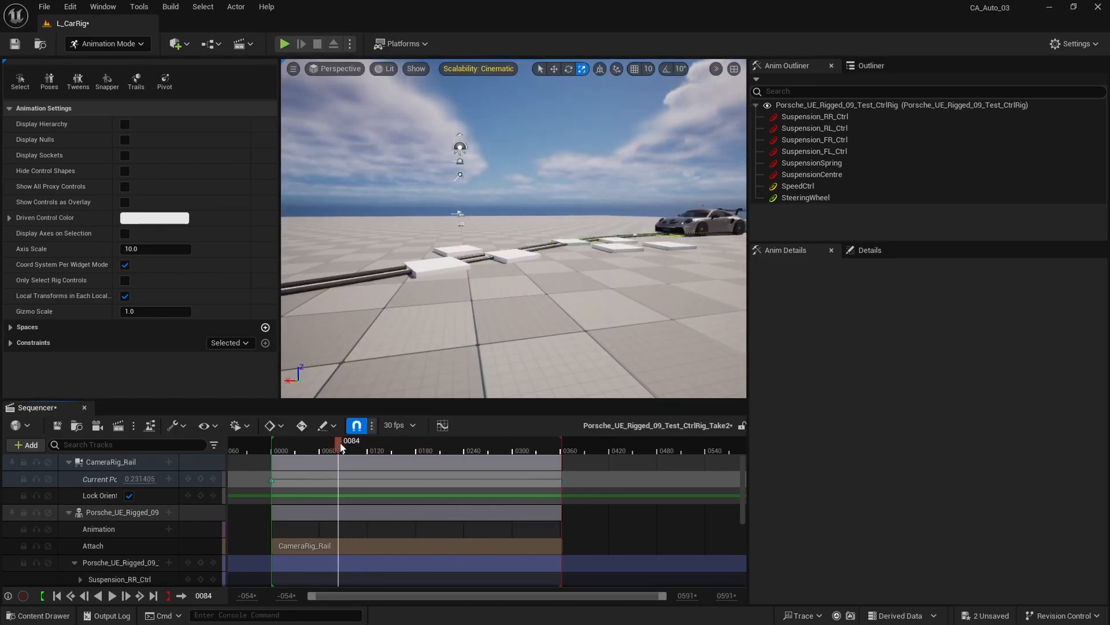
Set the car rig's SpeedCtrl value to 10.0.
scroll(122, 549, "down", 5)
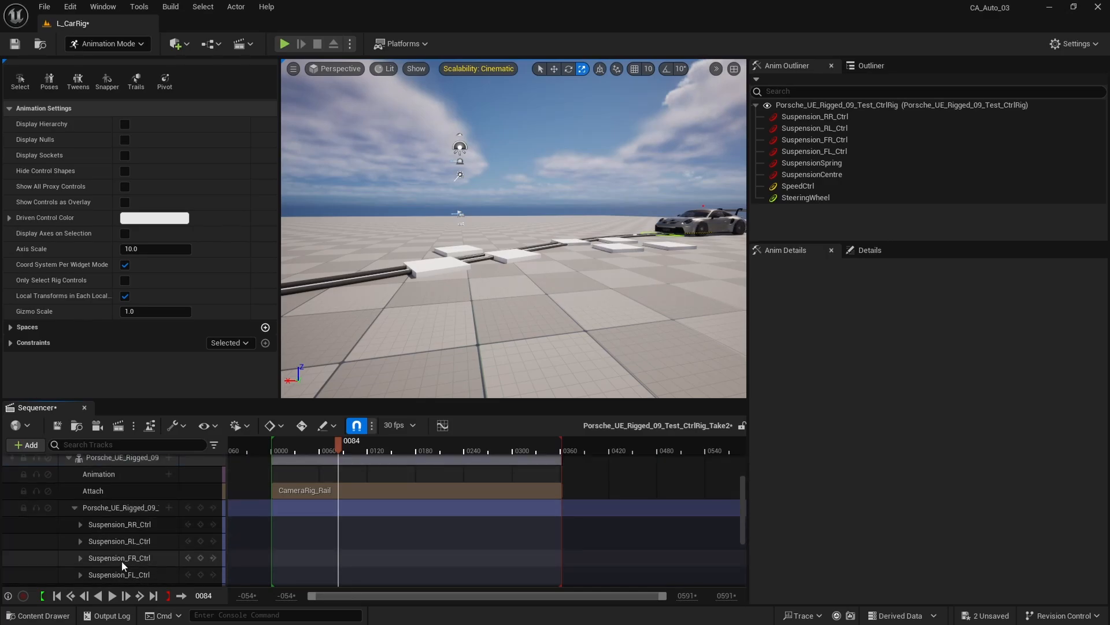
left_click(139, 545)
type("100.0")
key("Return")
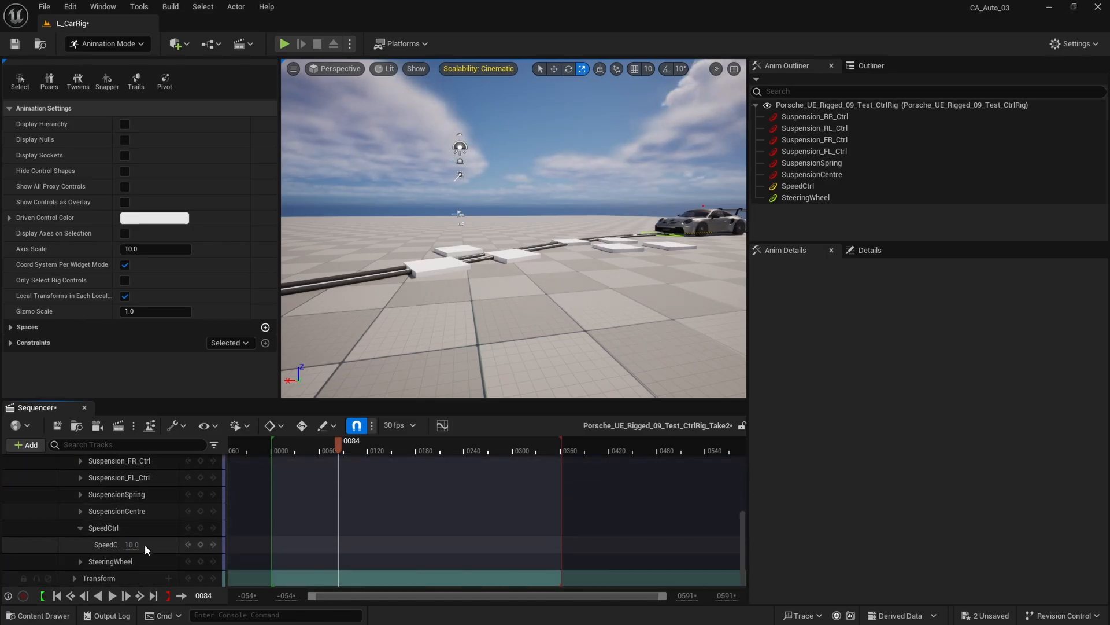
Play the sequence from frame 0 and scrub it to examine the wheel rotation and the car's path over the cubes.
left_click_drag(340, 446, 270, 446)
key("space")
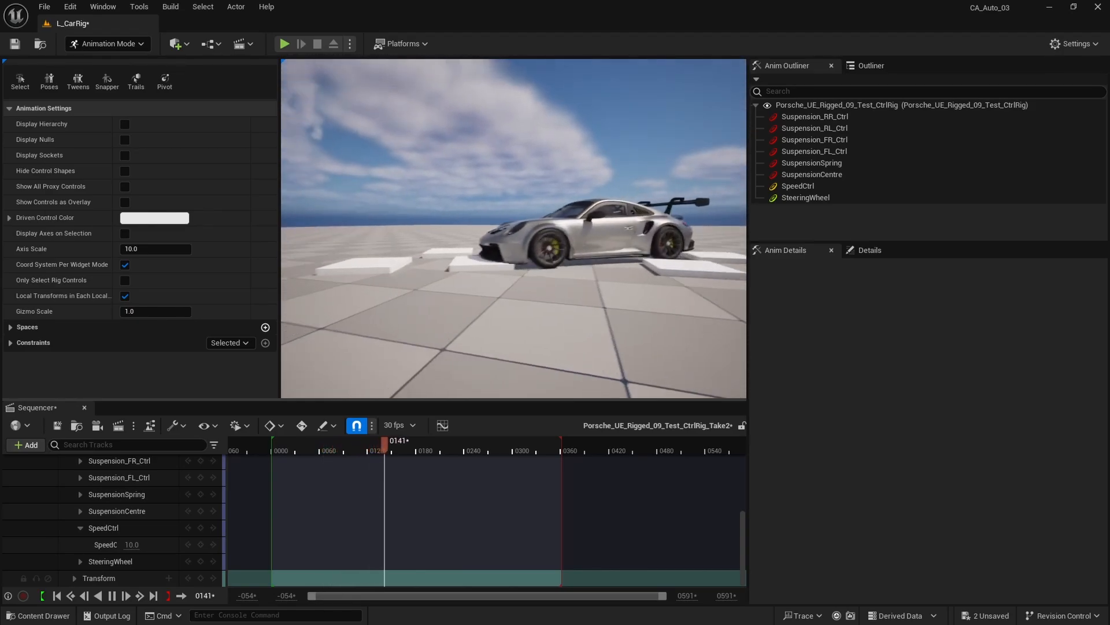
mouse_move(401, 450)
left_mouse_down()
mouse_move(381, 451)
mouse_move(404, 459)
mouse_move(387, 461)
mouse_move(362, 453)
mouse_move(387, 465)
left_mouse_up()
right_click_drag(562, 309, 682, 317)
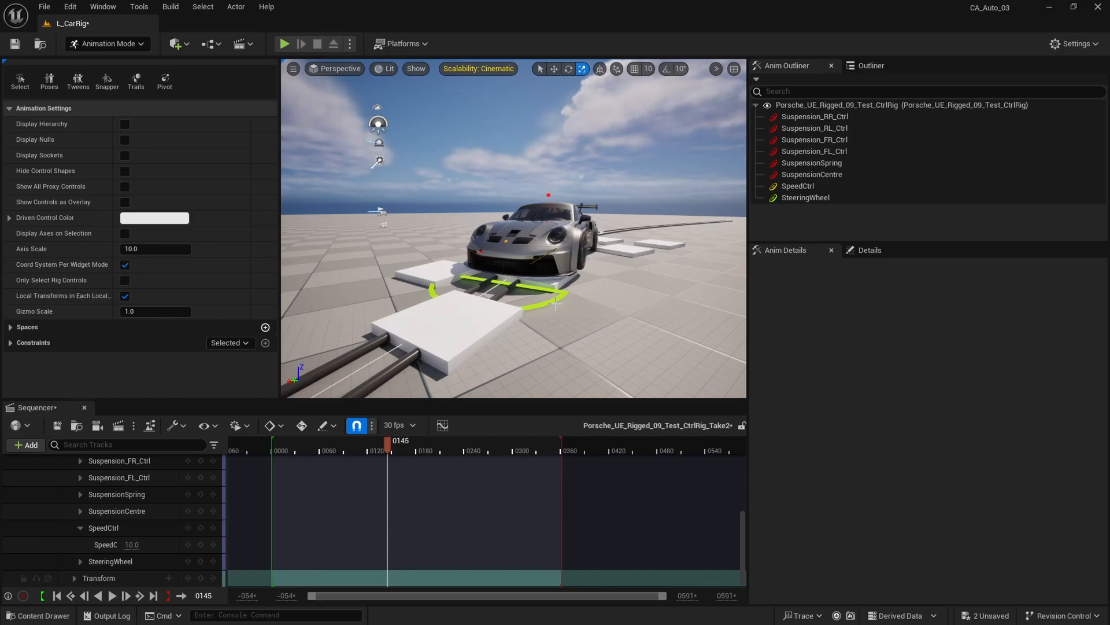
left_click_drag(387, 451, 345, 454)
key("space")
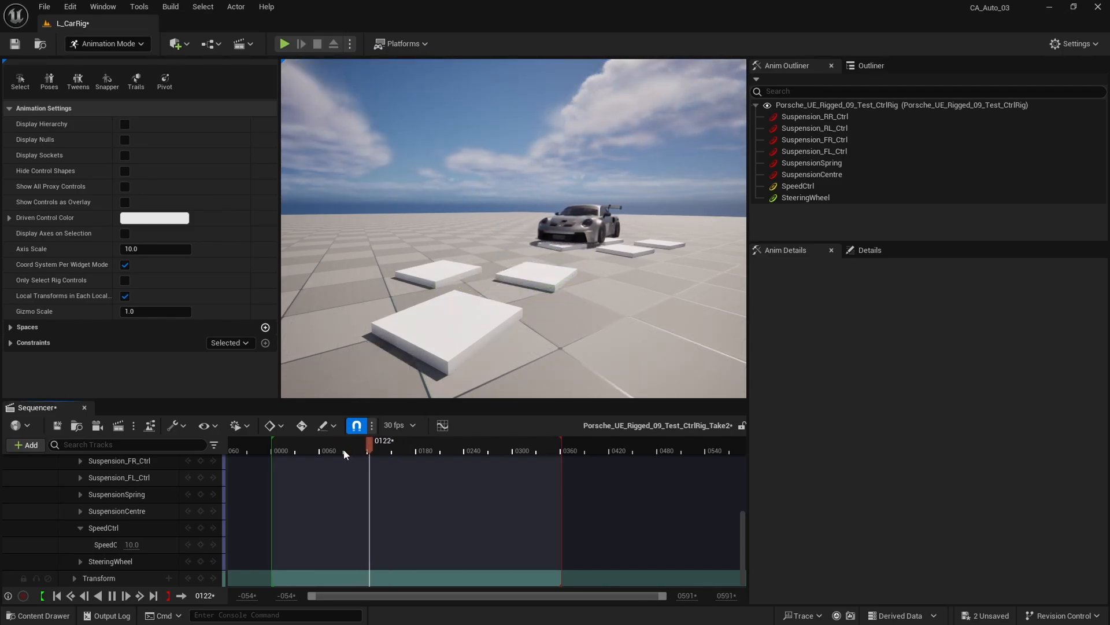
key("space")
left_click_drag(373, 446, 321, 445)
Switch the editor from Animation Mode to Selection Mode.
scroll(515, 292, "down", 7)
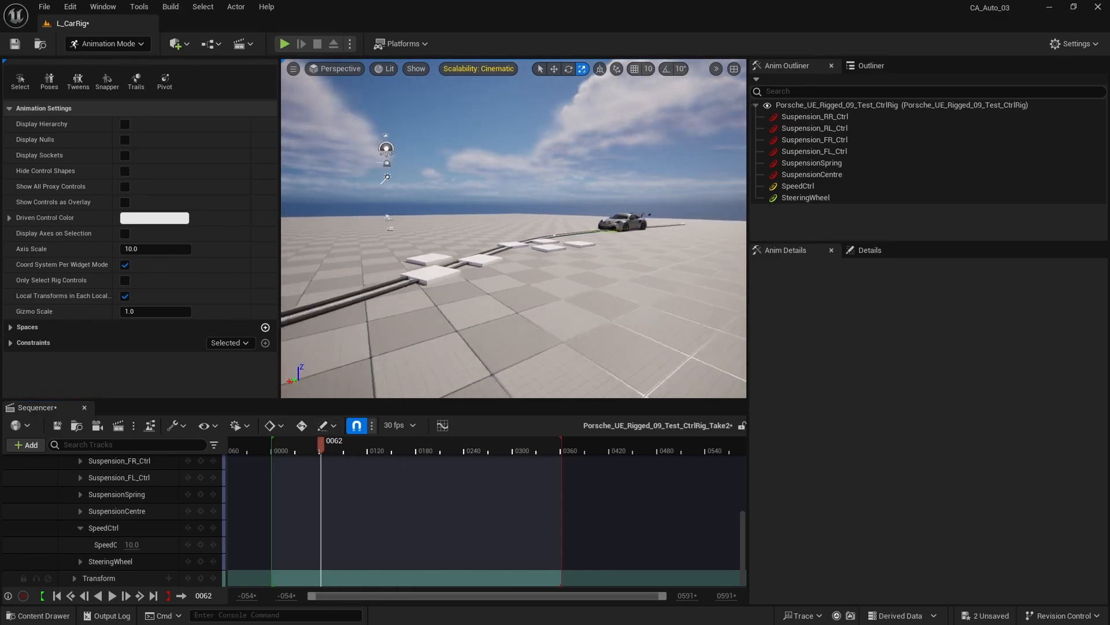
left_click(130, 48)
left_click(138, 62)
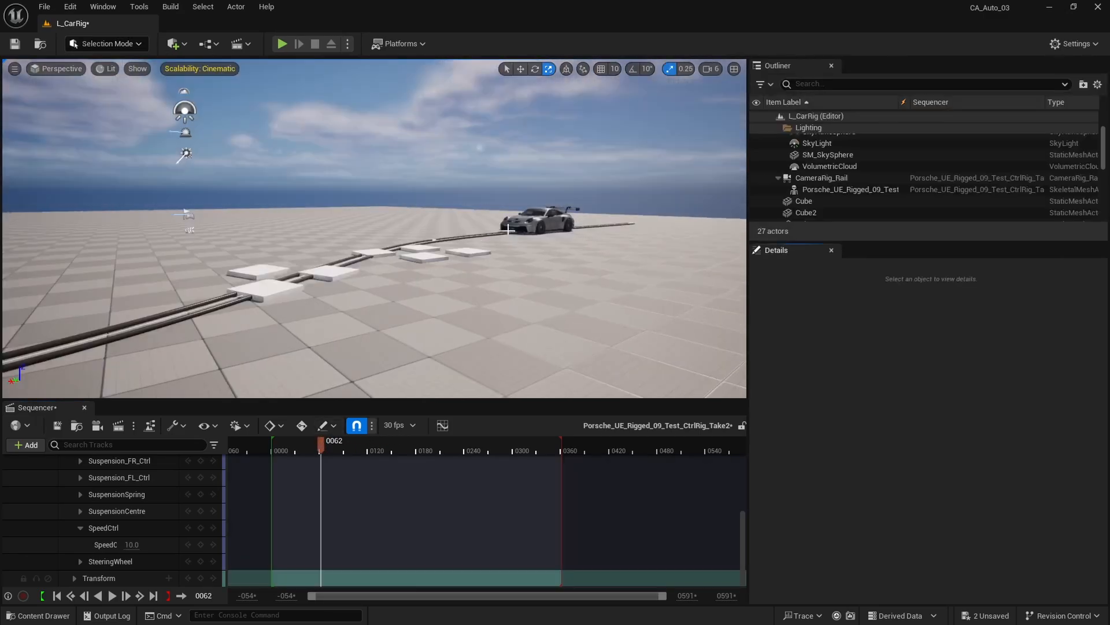
scroll(508, 232, "up", 6)
key("a")
right_click_drag(507, 232, 565, 244)
key("a")
key("a")
key("d")
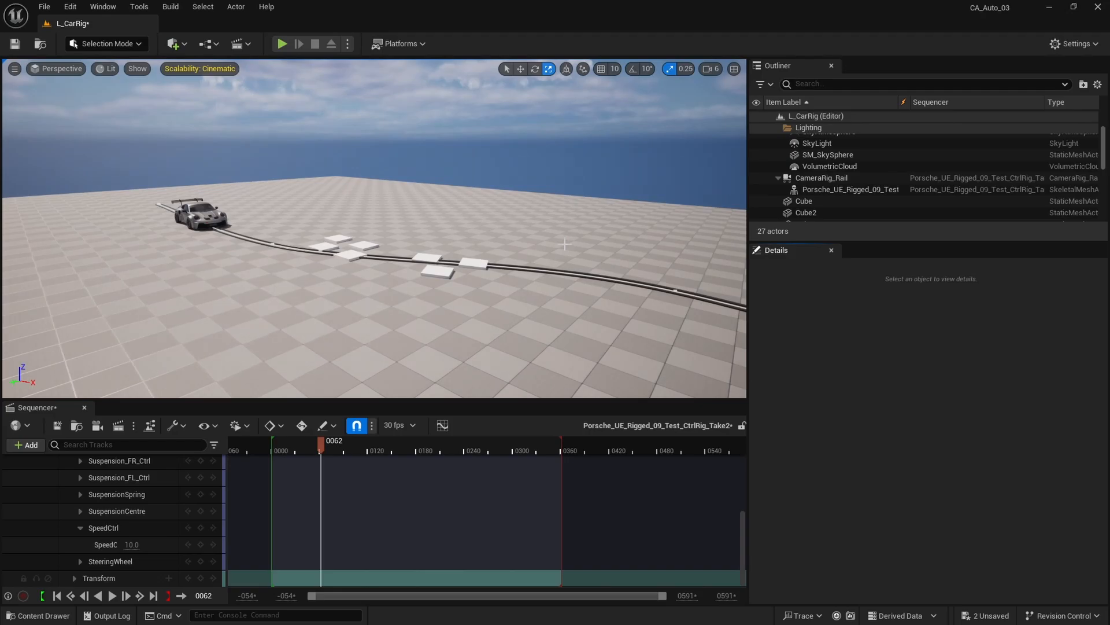